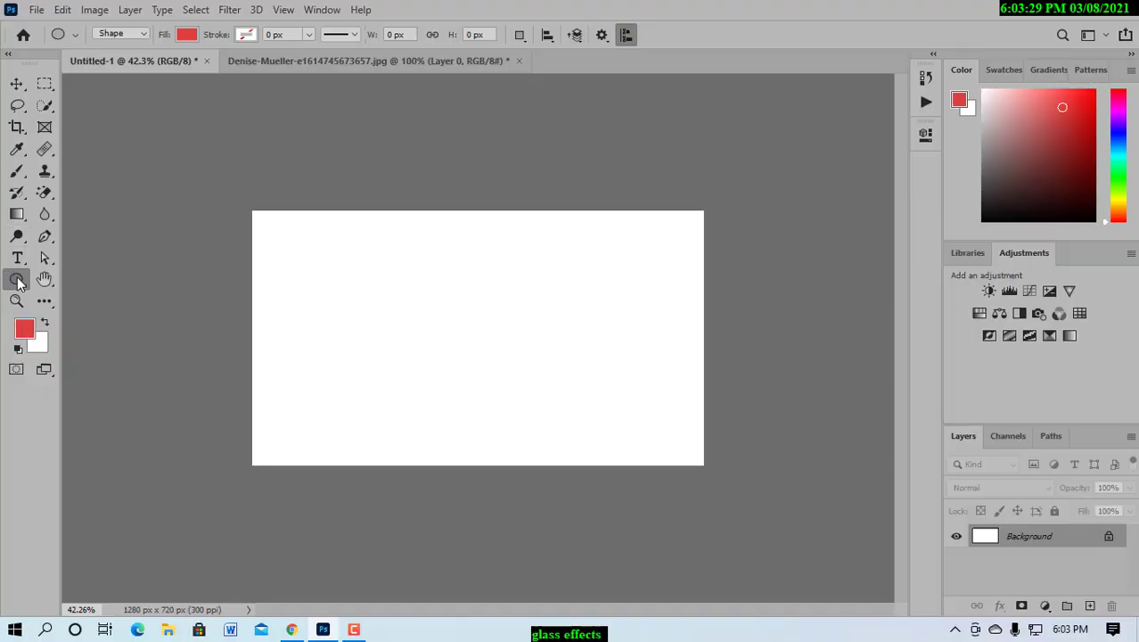
Switch the active shape tool from Ellipse to Rectangle.
{"action": "right_click", "coordinate": [18, 280]}
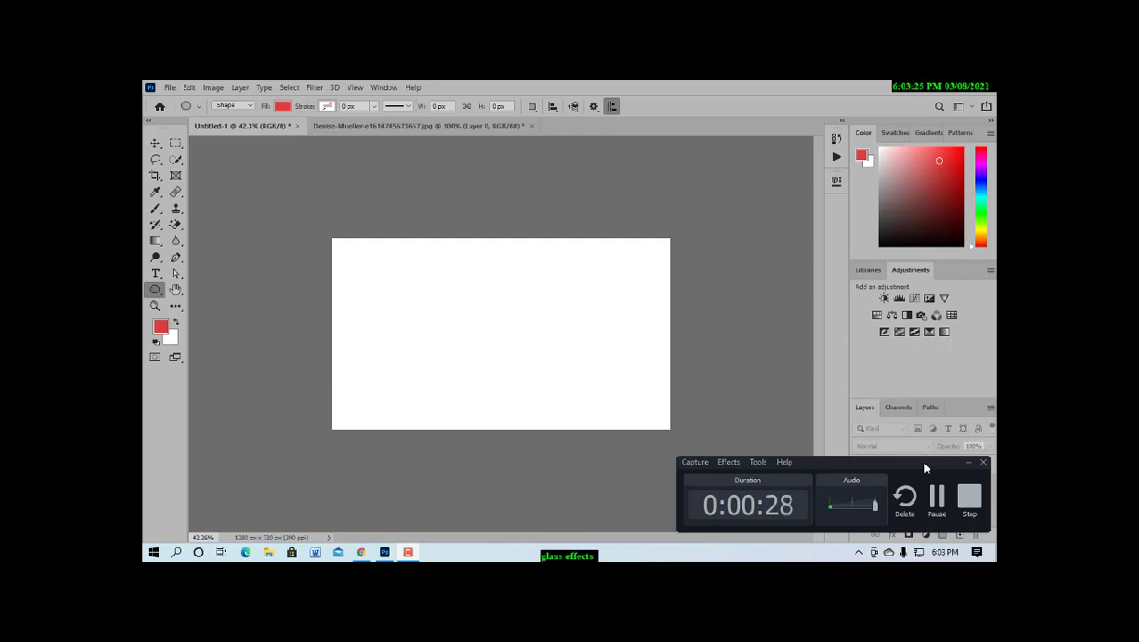
{"action": "left_click_drag", "start_coordinate": [954, 469], "coordinate": [922, 474]}
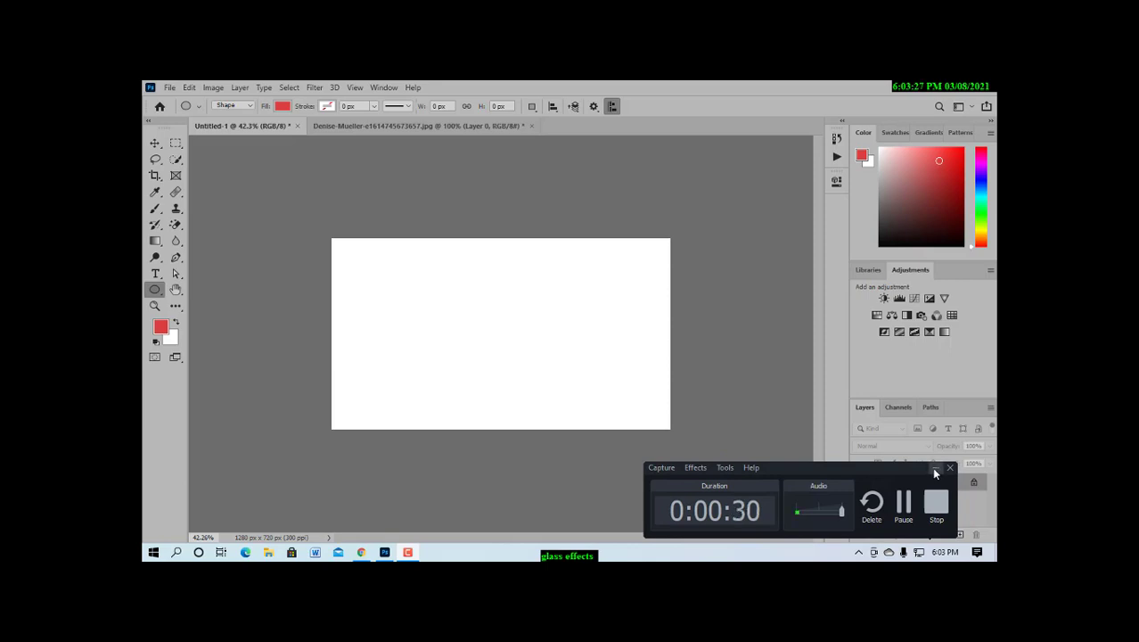
{"action": "left_click", "coordinate": [934, 469]}
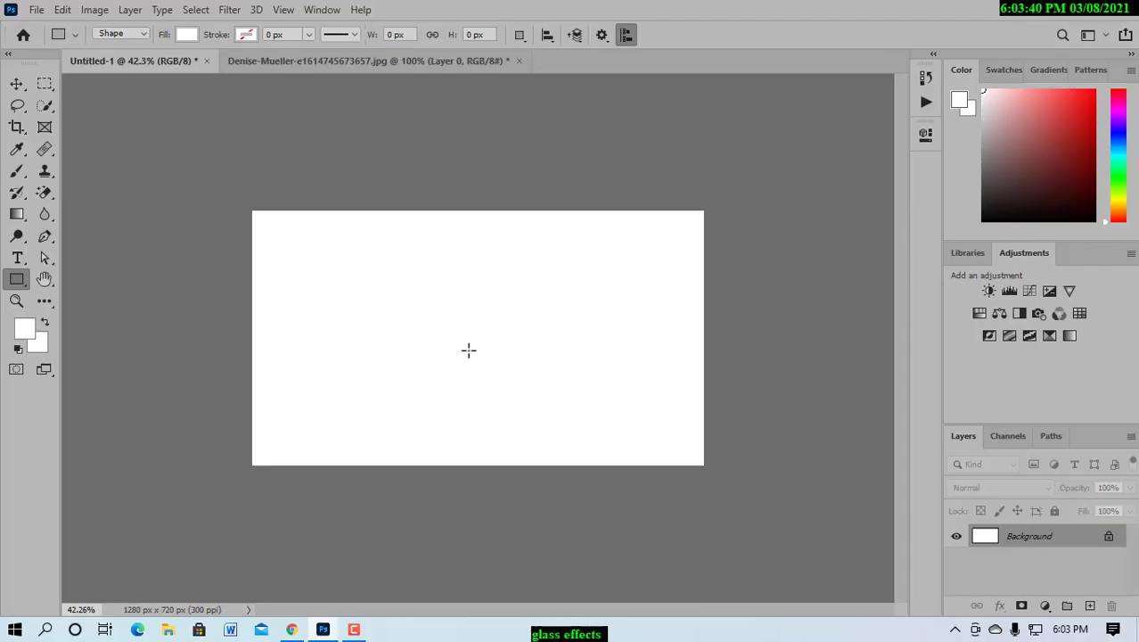
{"action": "left_click", "coordinate": [354, 629]}
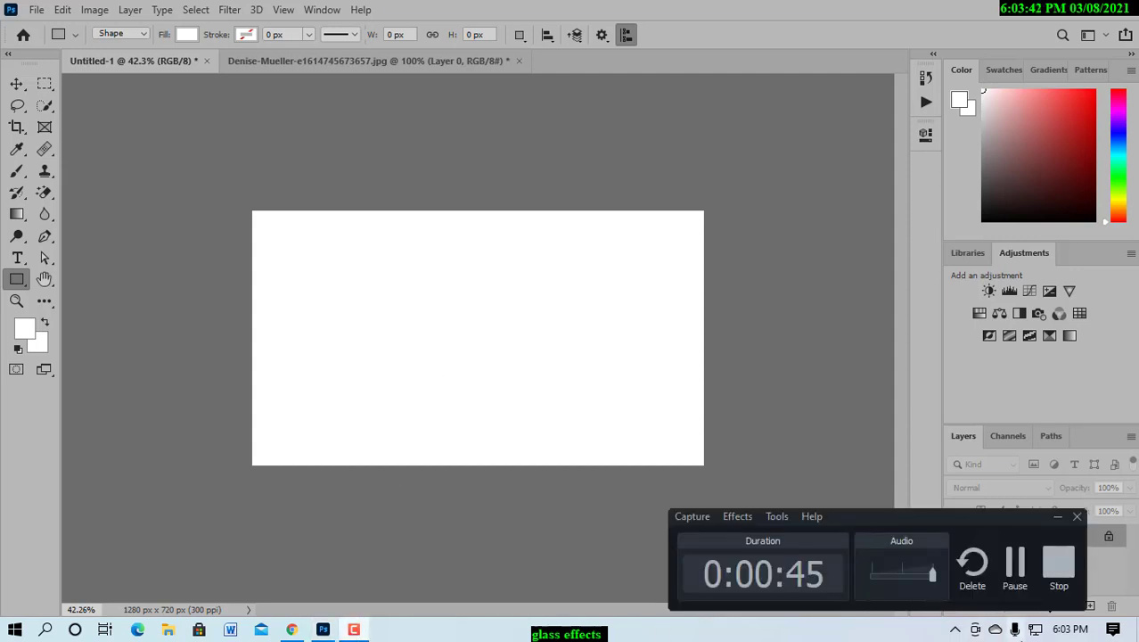
{"action": "left_click", "coordinate": [1015, 563]}
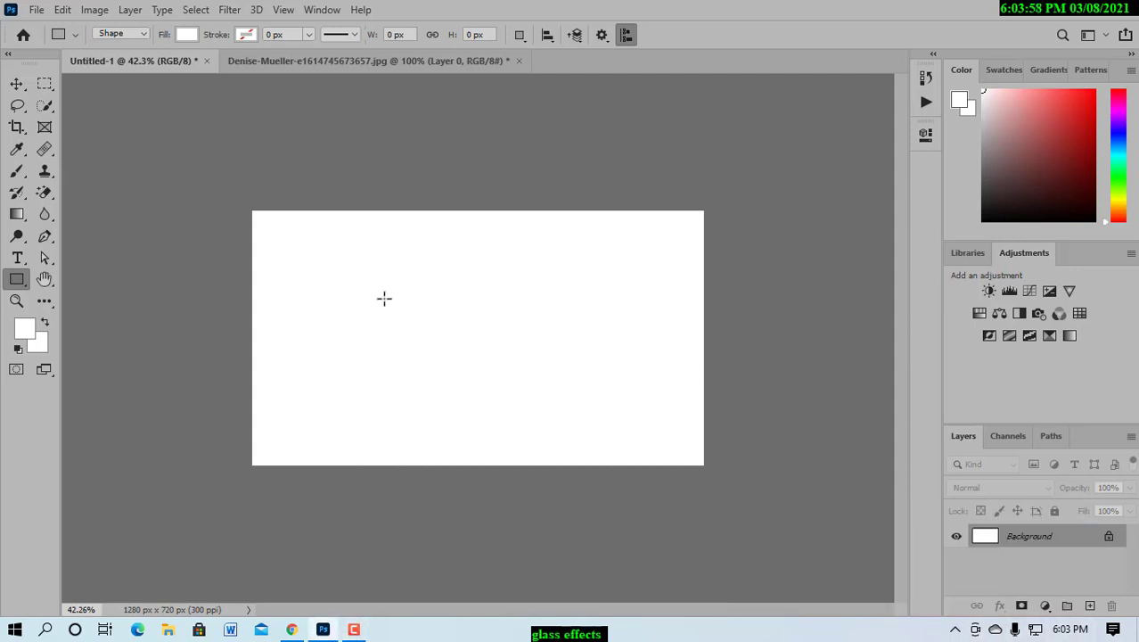
Draw a rectangle about 569 × 346 px near the canvas centre and fill it with the recently used red.
{"action": "left_click_drag", "start_coordinate": [380, 295], "coordinate": [582, 418]}
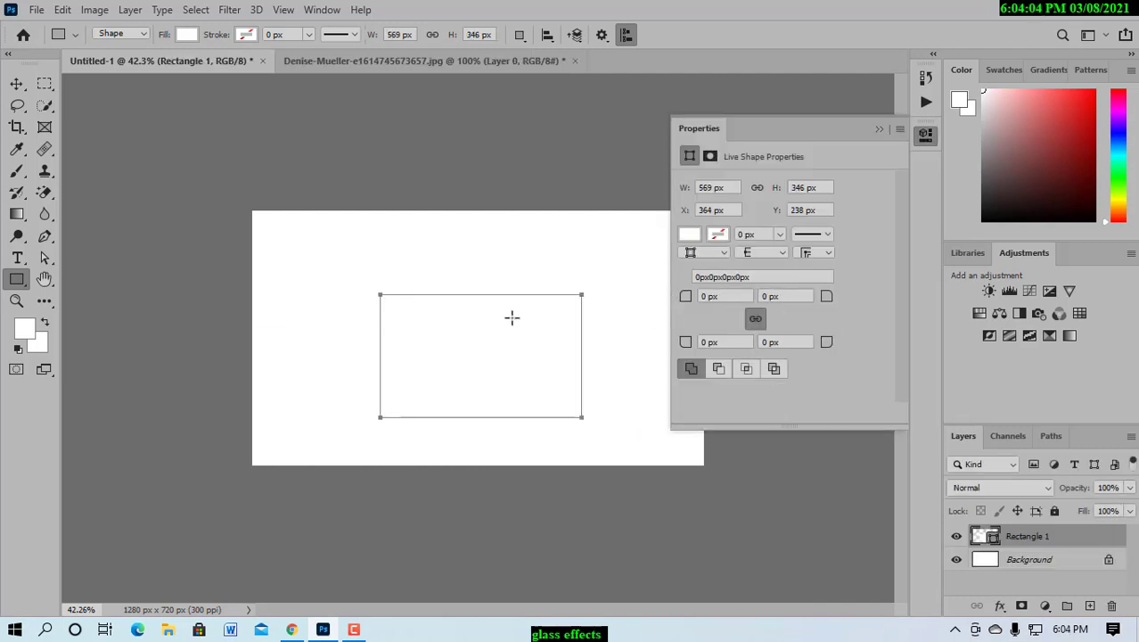
{"action": "left_click", "coordinate": [692, 235]}
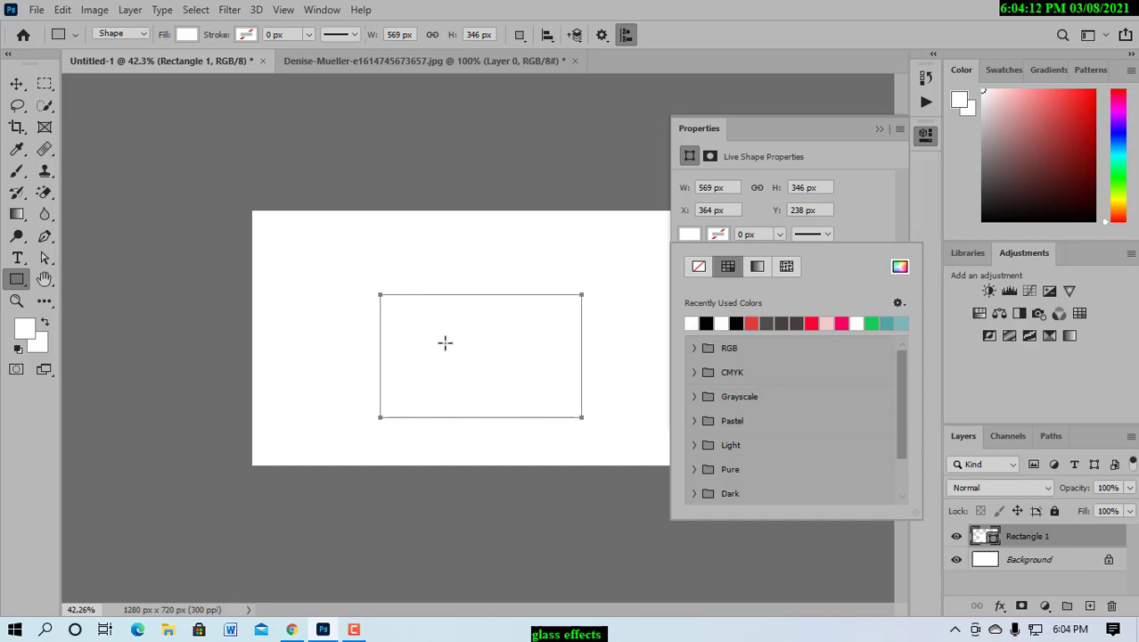
{"action": "left_click", "coordinate": [753, 322]}
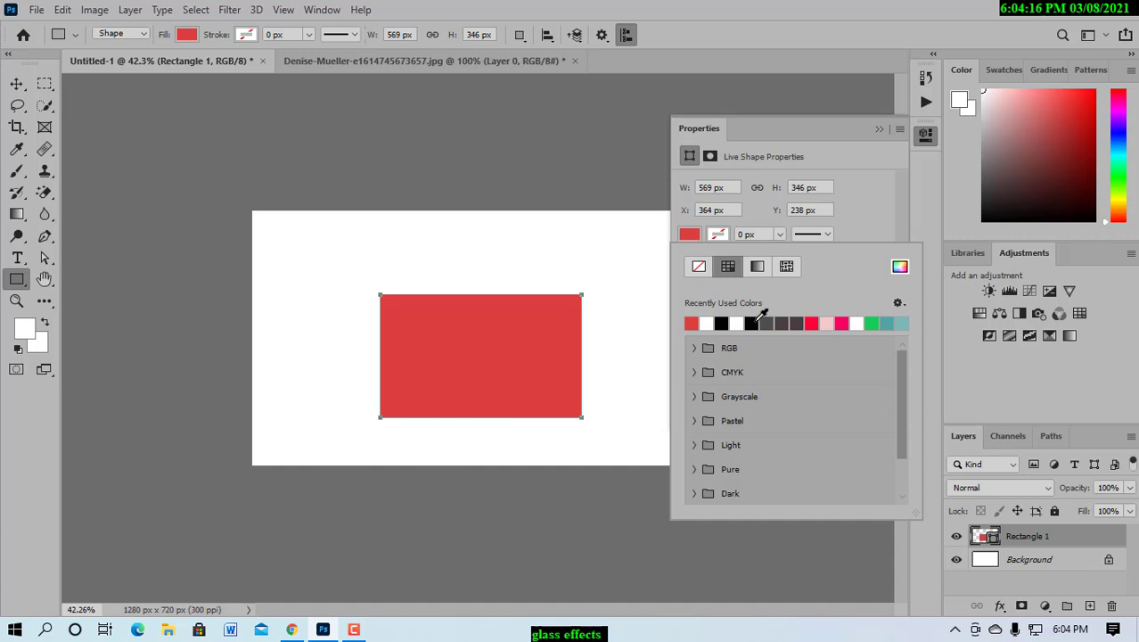
{"action": "left_click", "coordinate": [878, 131]}
{"action": "left_click", "coordinate": [878, 130]}
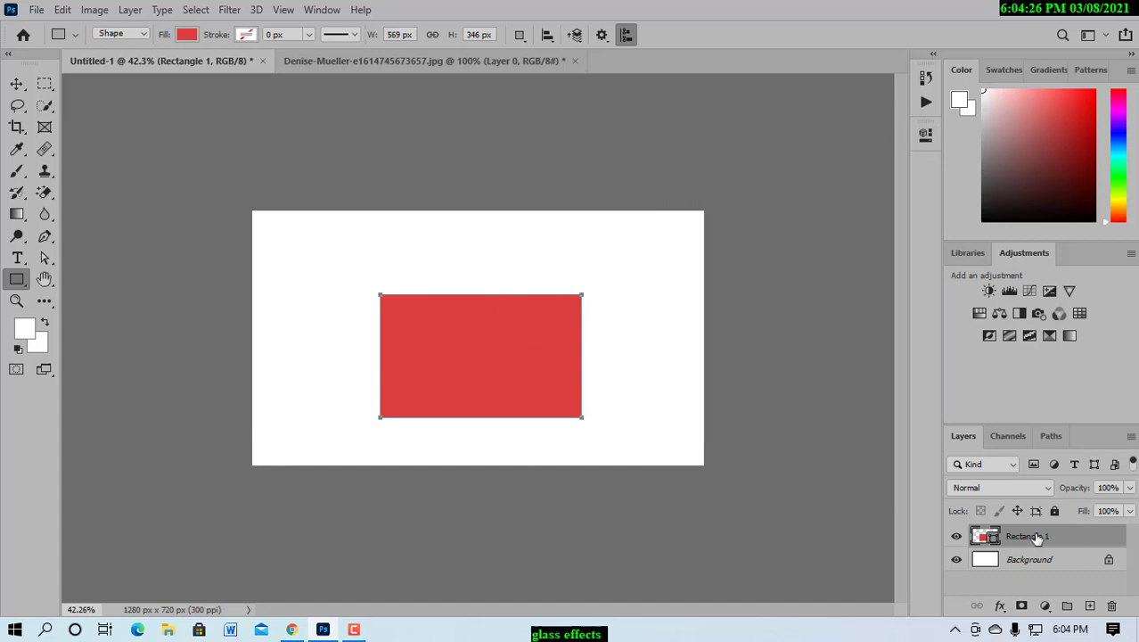
{"action": "left_click", "coordinate": [293, 217]}
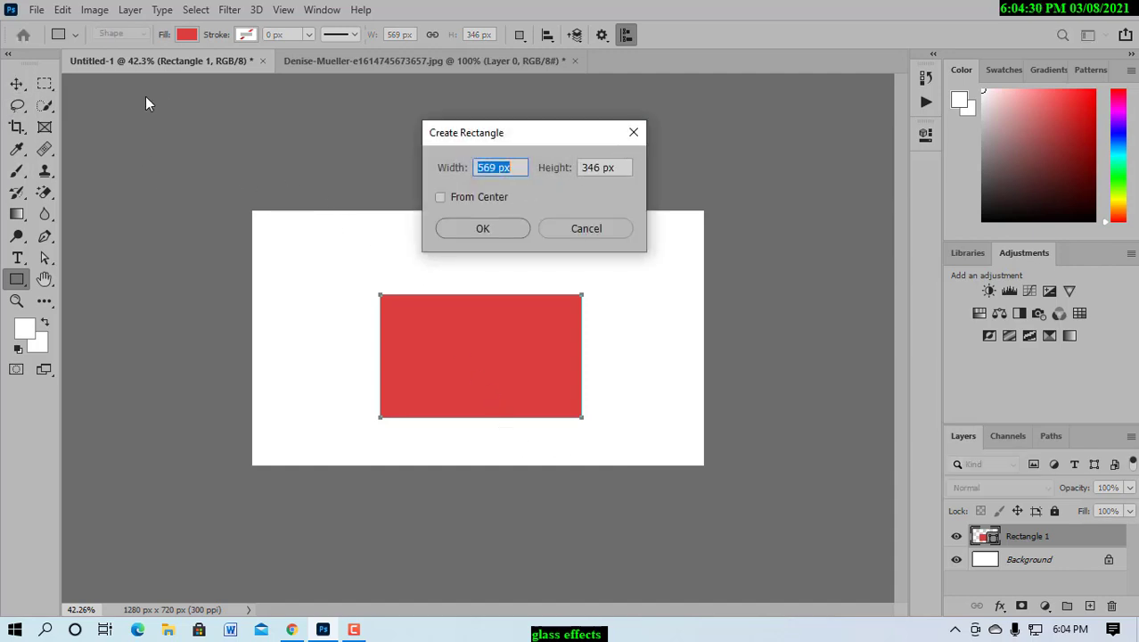
{"action": "left_click", "coordinate": [632, 135]}
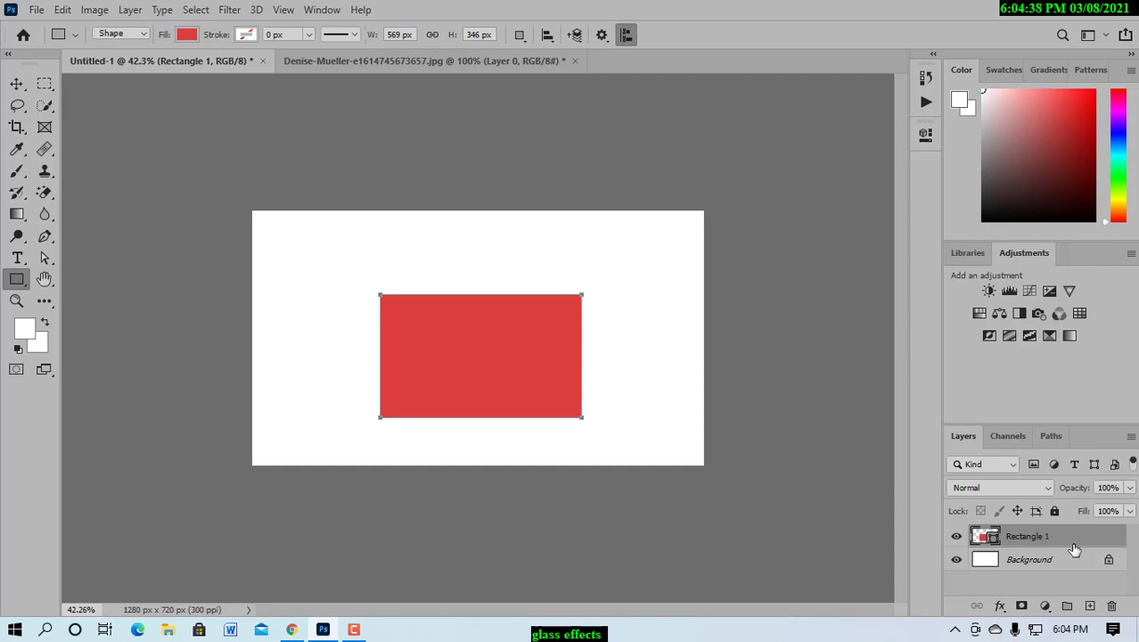
{"action": "left_click", "coordinate": [1045, 605]}
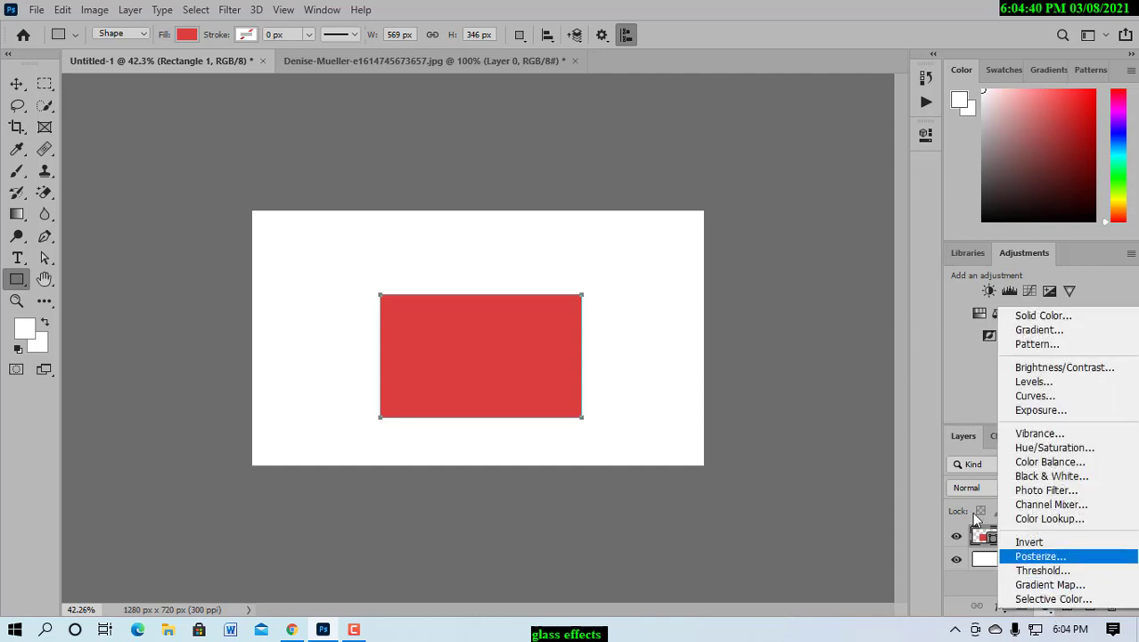
{"action": "left_click", "coordinate": [905, 500]}
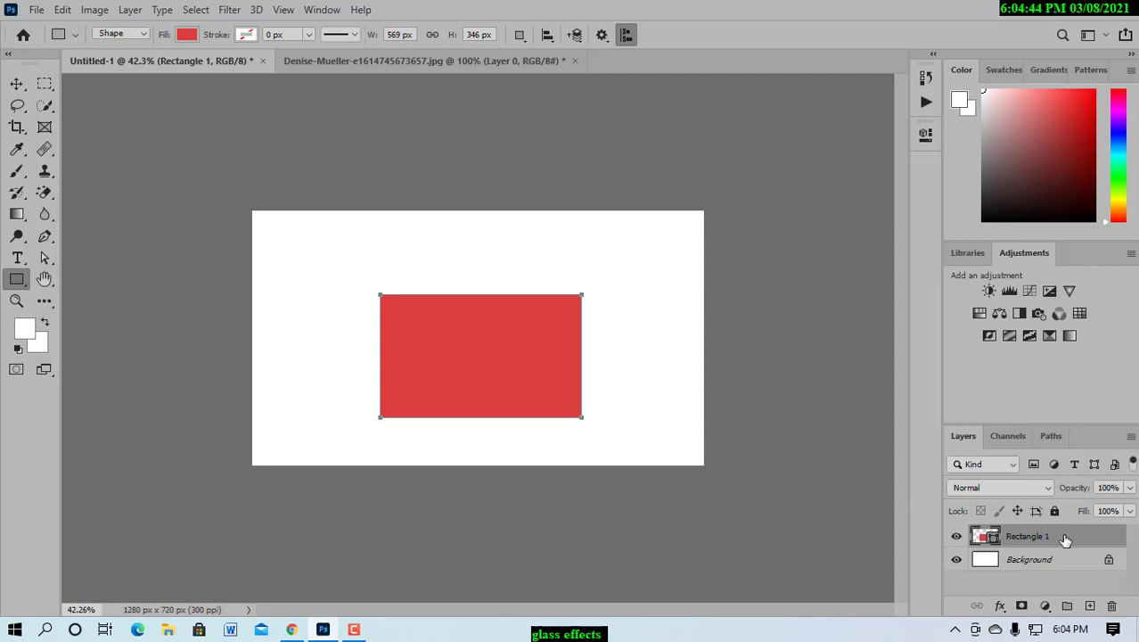
Add a Bevel & Emboss effect to the Rectangle 1 layer and set its depth to 257%.
{"action": "double_click", "coordinate": [1066, 539]}
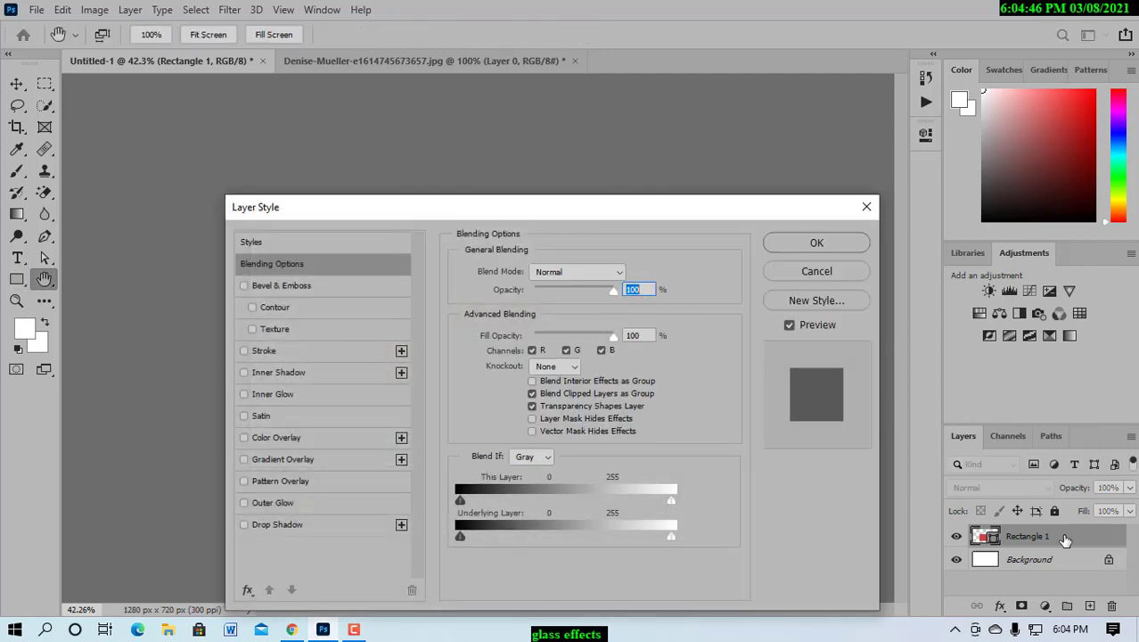
{"action": "left_click_drag", "start_coordinate": [597, 207], "coordinate": [977, 171]}
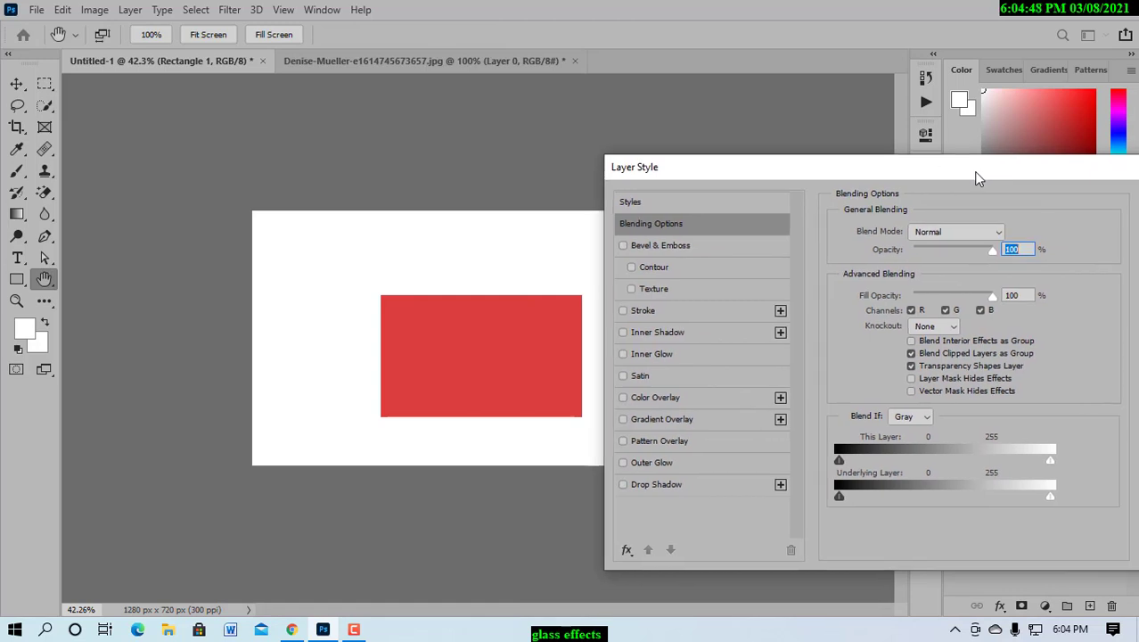
{"action": "left_click", "coordinate": [659, 252]}
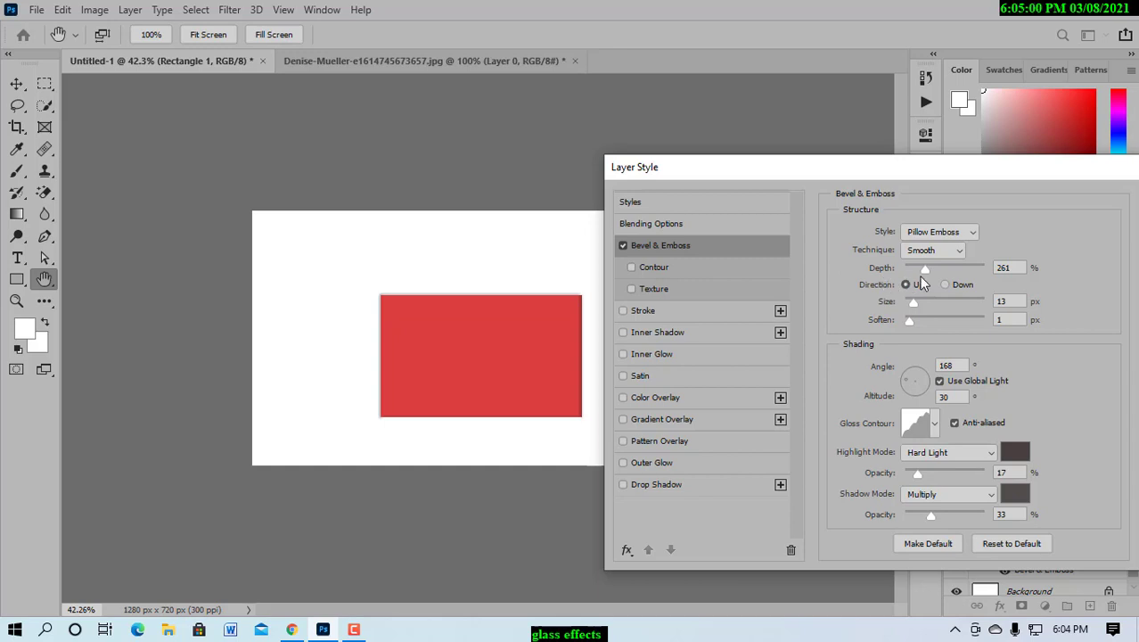
{"action": "mouse_move", "coordinate": [924, 270]}
{"action": "left_mouse_down"}
{"action": "mouse_move", "coordinate": [900, 268]}
{"action": "mouse_move", "coordinate": [996, 269]}
{"action": "mouse_move", "coordinate": [924, 273]}
{"action": "left_mouse_up"}
{"action": "type", "text": "2"}
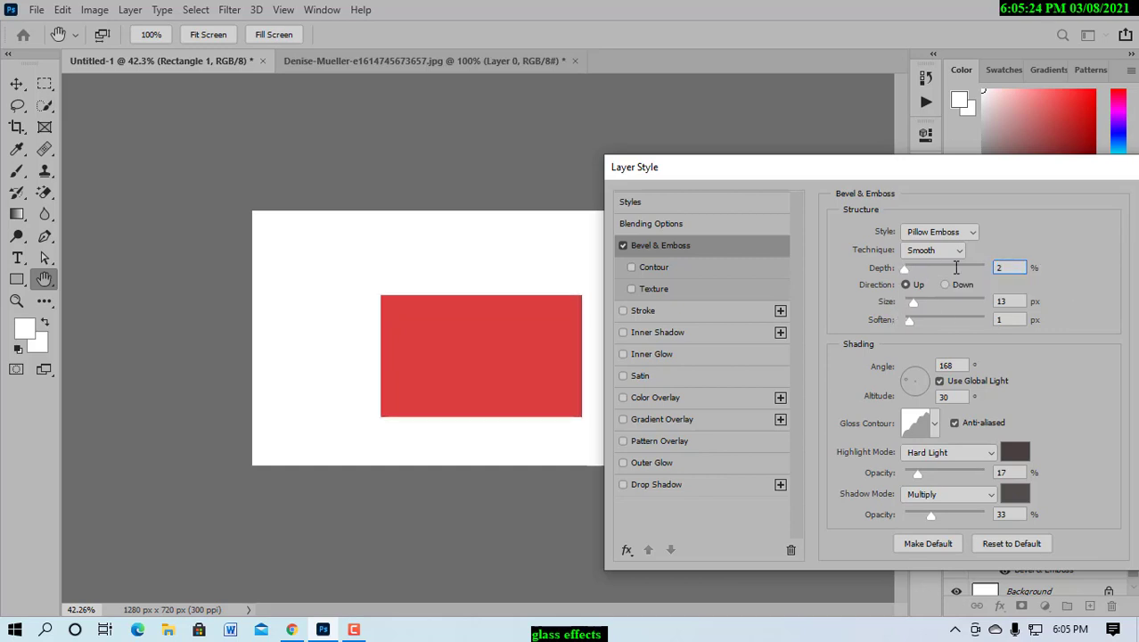
{"action": "type", "text": "57"}
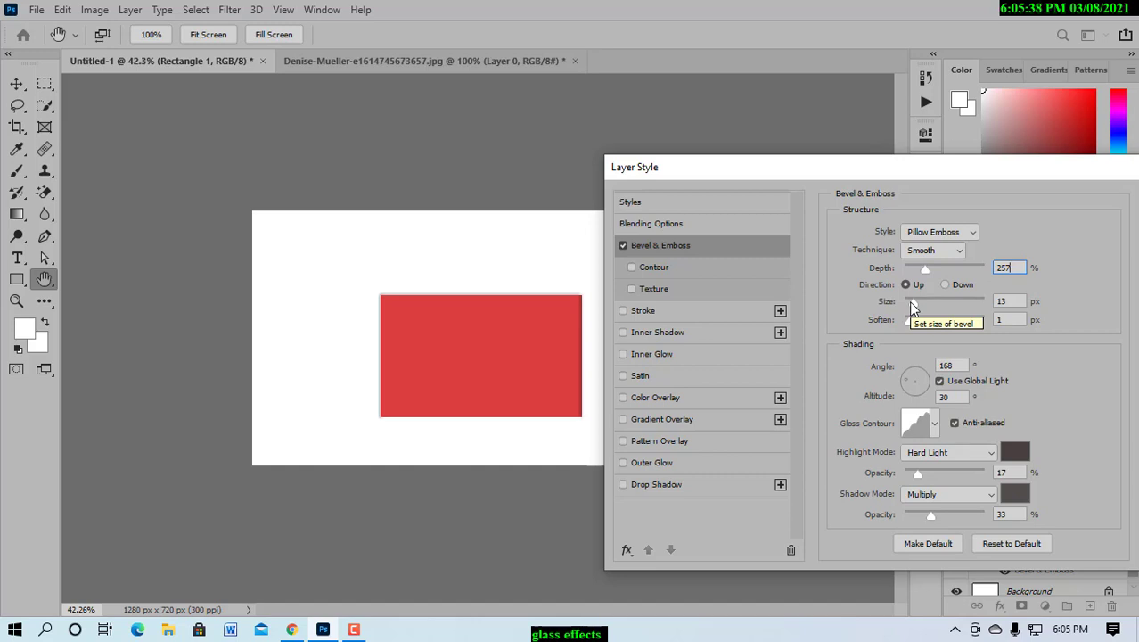
Set the bevel's size to 4 px and its soften value to 1 px.
{"action": "mouse_move", "coordinate": [912, 300]}
{"action": "left_mouse_down"}
{"action": "mouse_move", "coordinate": [1003, 312]}
{"action": "mouse_move", "coordinate": [908, 318]}
{"action": "left_mouse_up"}
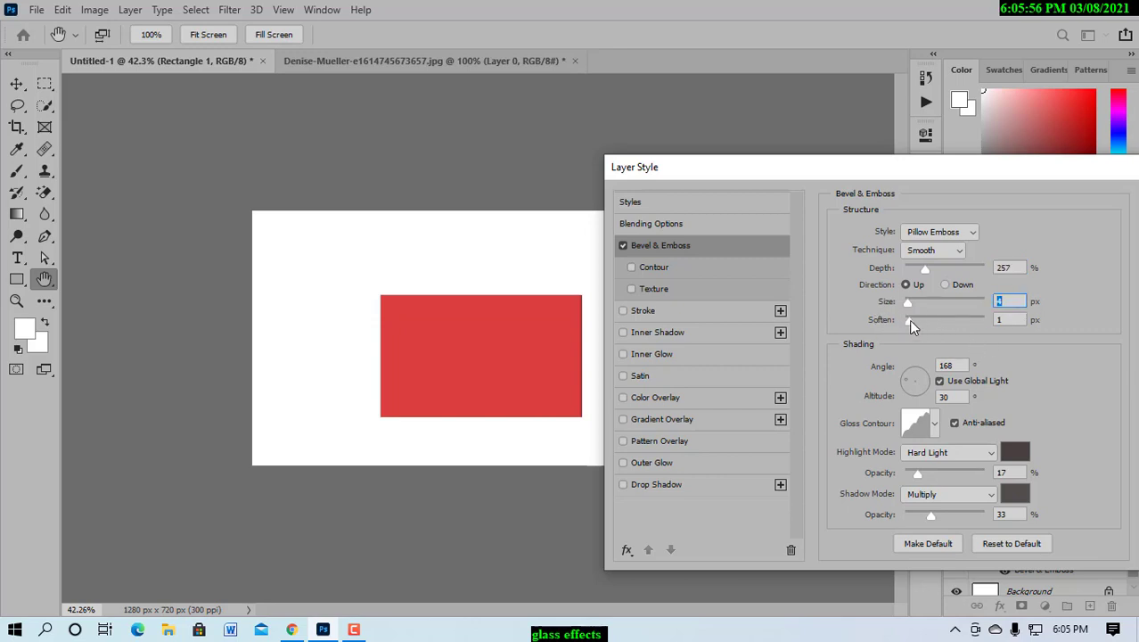
{"action": "left_click_drag", "start_coordinate": [992, 321], "coordinate": [935, 322]}
{"action": "left_click_drag", "start_coordinate": [935, 321], "coordinate": [908, 326]}
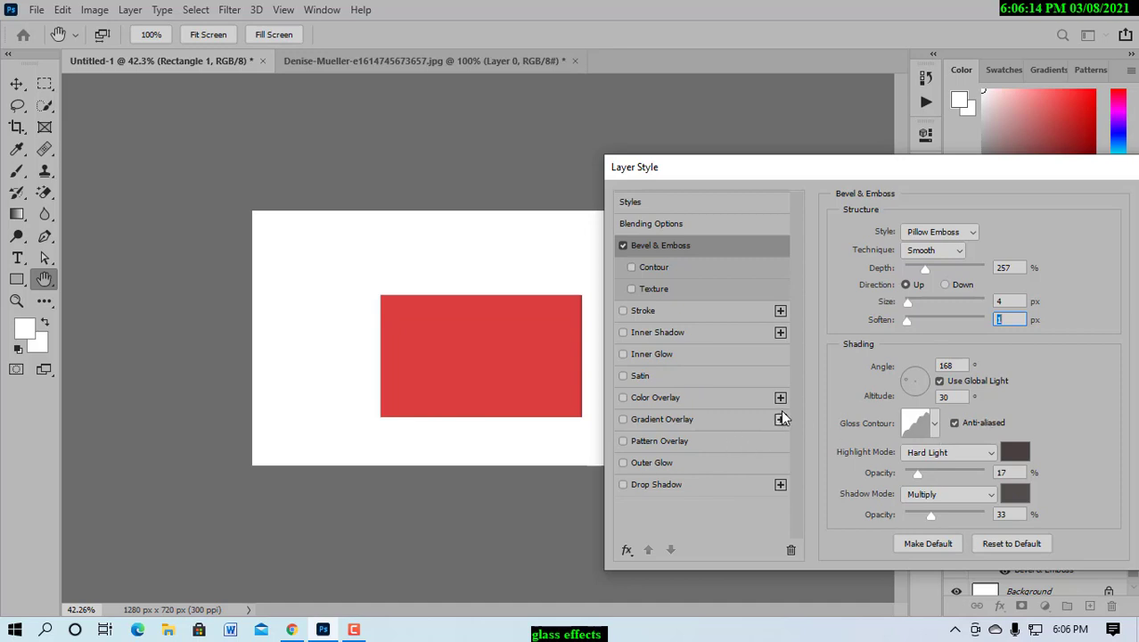
Add a 1 px inside stroke to the rectangle in near-white at 100% opacity.
{"action": "left_click", "coordinate": [646, 316]}
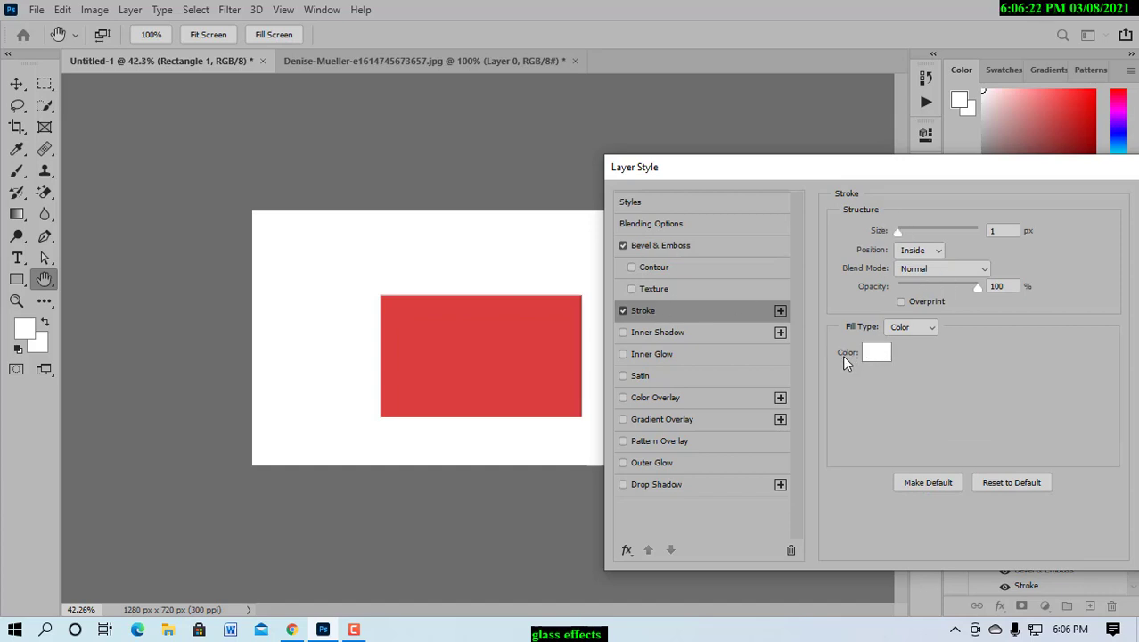
{"action": "left_click", "coordinate": [879, 353]}
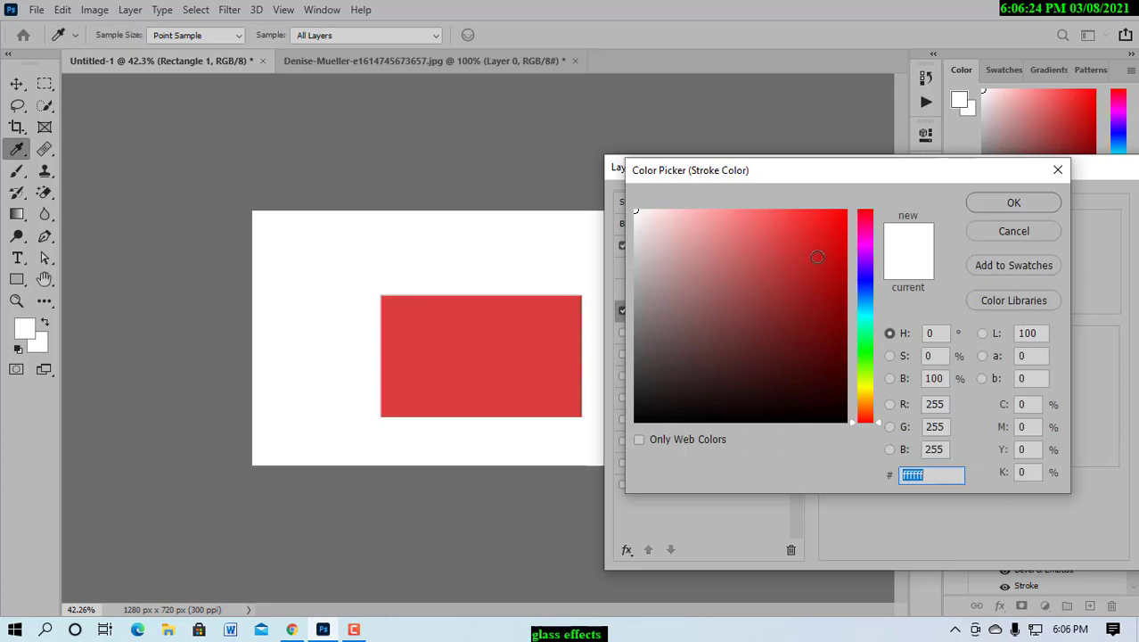
{"action": "left_click", "coordinate": [775, 244]}
{"action": "left_click", "coordinate": [858, 226]}
{"action": "left_click", "coordinate": [811, 310]}
{"action": "left_click", "coordinate": [742, 363]}
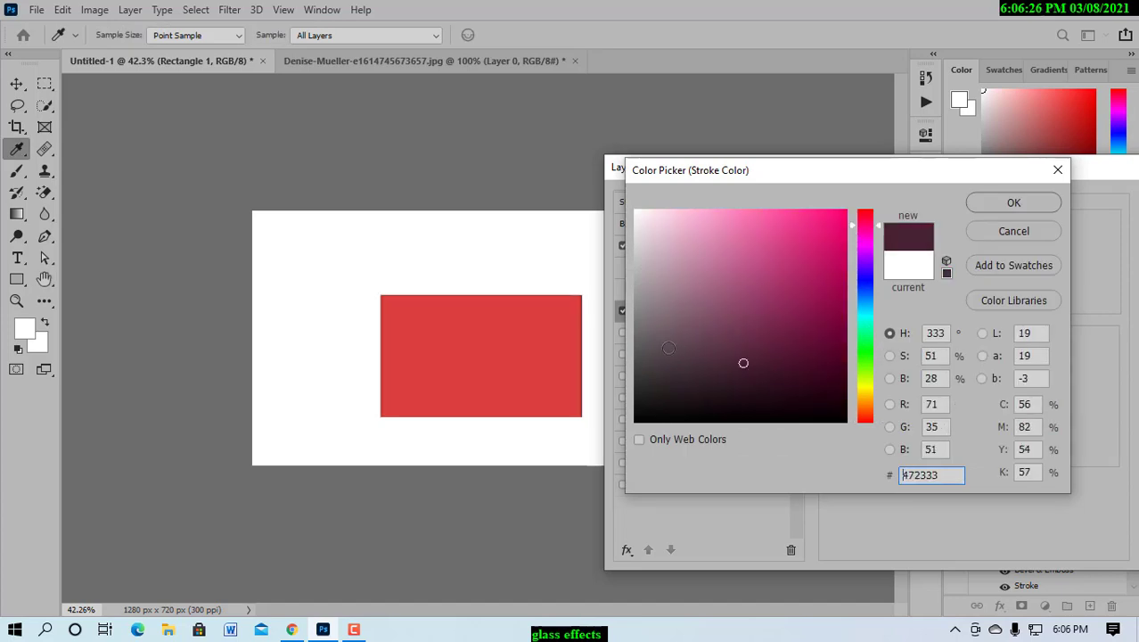
{"action": "left_click", "coordinate": [669, 349]}
{"action": "left_click", "coordinate": [789, 245]}
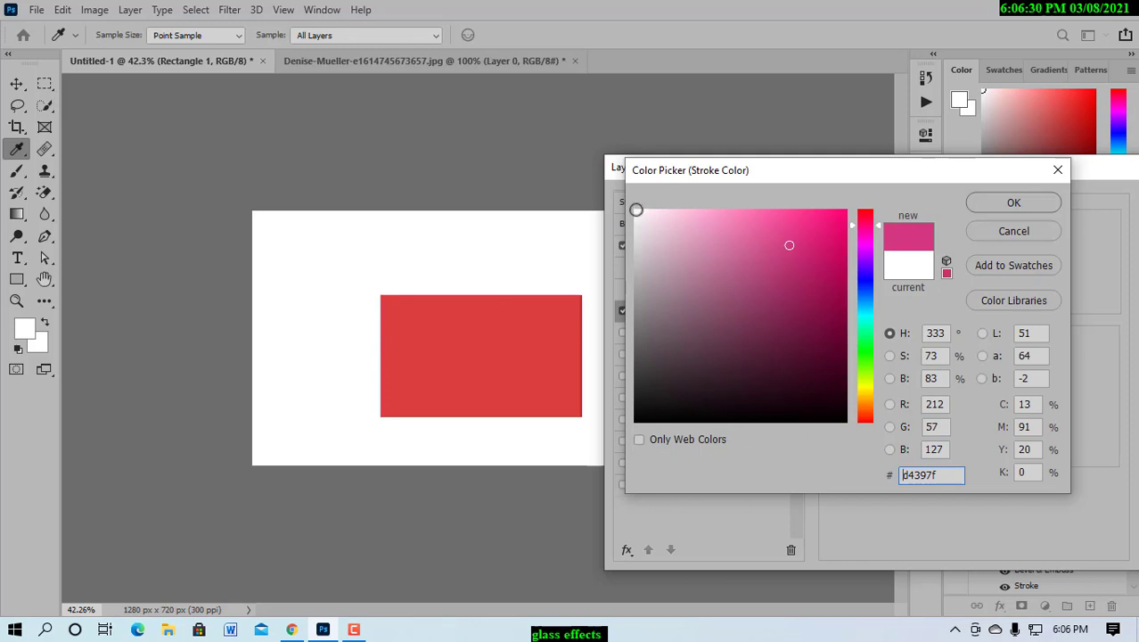
{"action": "left_click", "coordinate": [1010, 204]}
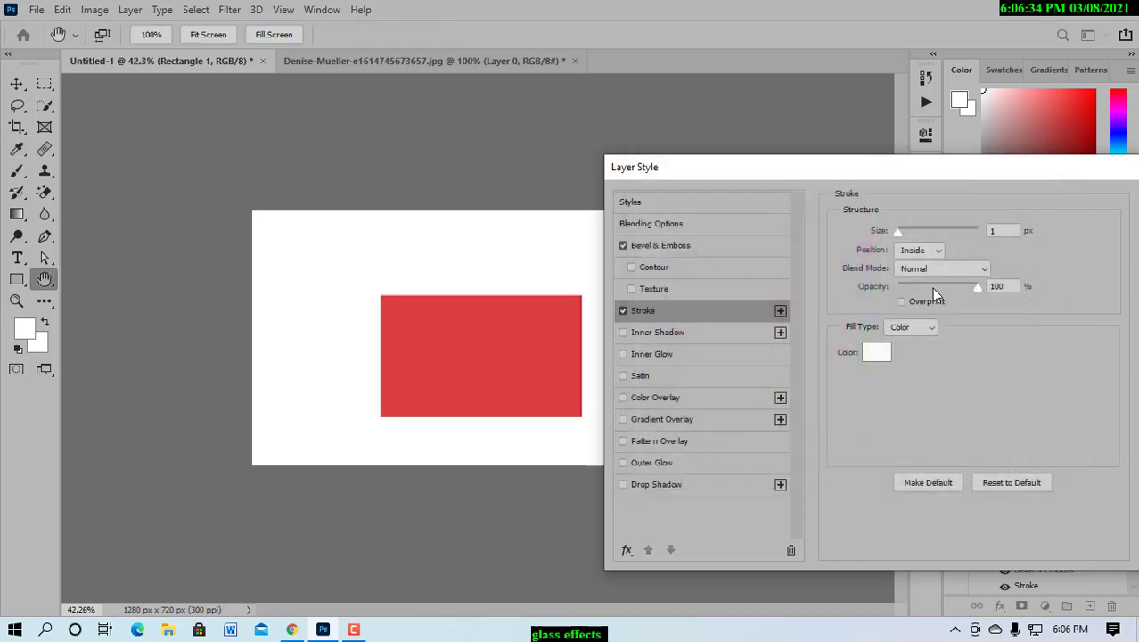
{"action": "mouse_move", "coordinate": [976, 294]}
{"action": "left_mouse_down"}
{"action": "mouse_move", "coordinate": [944, 293]}
{"action": "mouse_move", "coordinate": [989, 298]}
{"action": "mouse_move", "coordinate": [931, 287]}
{"action": "mouse_move", "coordinate": [1007, 287]}
{"action": "left_mouse_up"}
{"action": "left_click", "coordinate": [897, 234]}
Add an Inner Glow effect to the rectangle.
{"action": "left_click", "coordinate": [649, 353]}
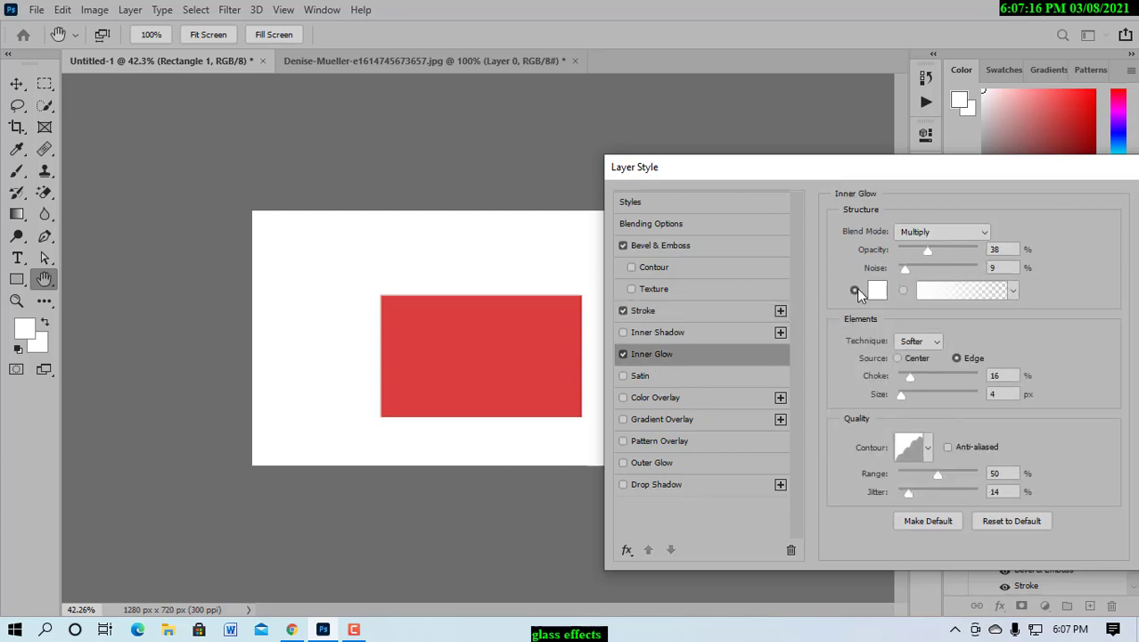
Try several gradients from the Blues group for the inner glow, and return it to the solid white colour.
{"action": "left_click", "coordinate": [903, 289]}
{"action": "left_click", "coordinate": [1012, 290]}
{"action": "left_click", "coordinate": [924, 379]}
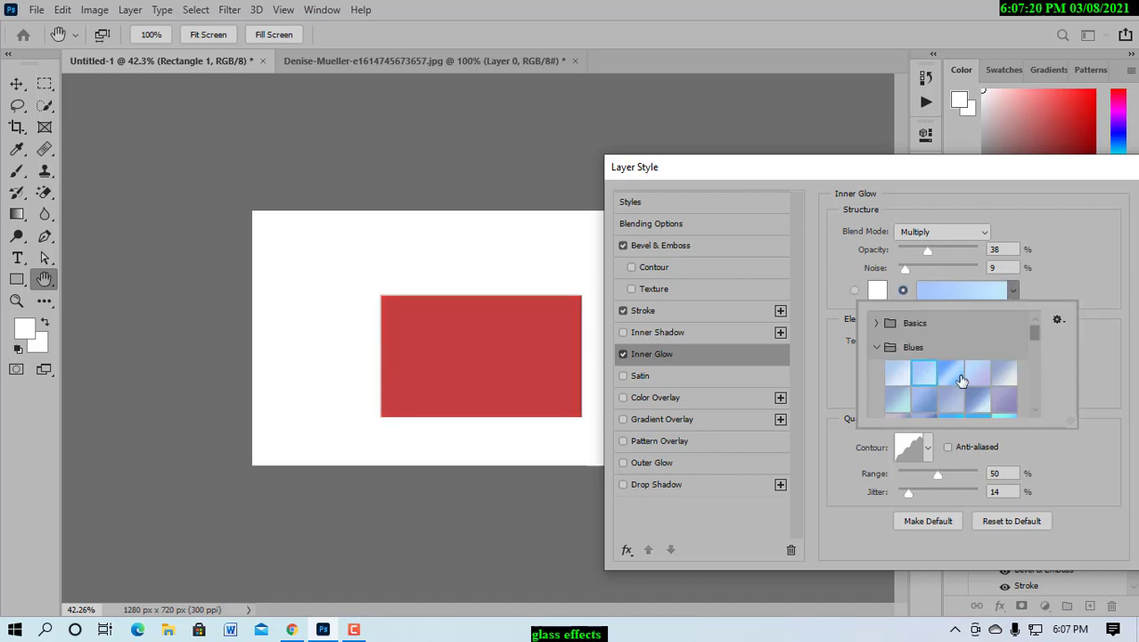
{"action": "left_click", "coordinate": [974, 379]}
{"action": "left_click", "coordinate": [916, 381]}
{"action": "left_click", "coordinate": [902, 380]}
{"action": "left_click", "coordinate": [980, 383]}
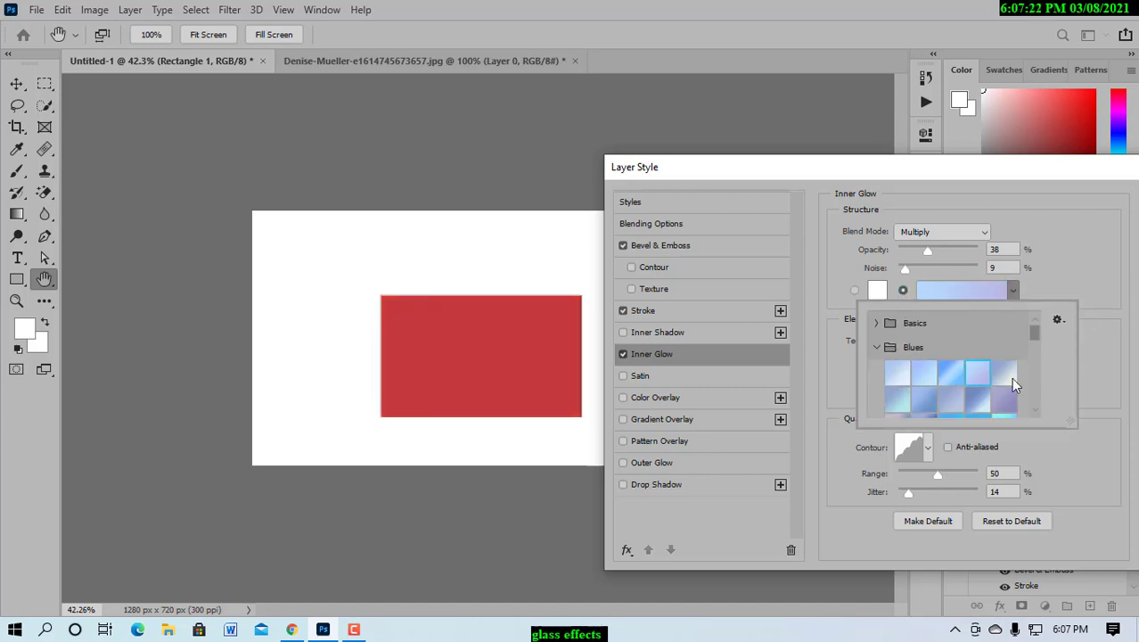
{"action": "left_click", "coordinate": [934, 403]}
{"action": "left_click", "coordinate": [1104, 344]}
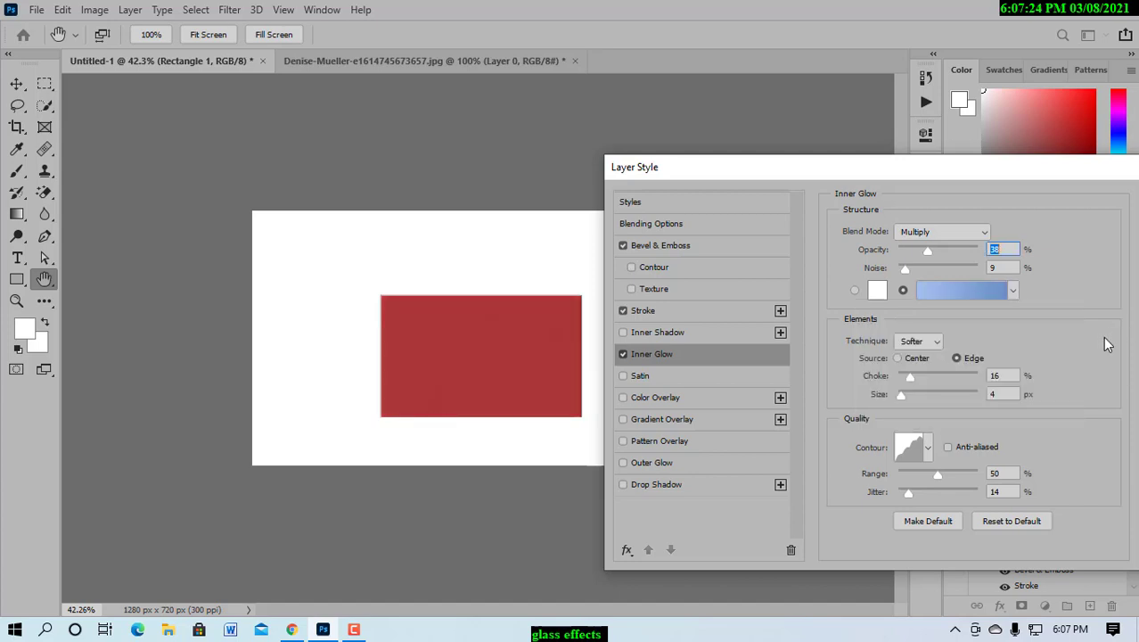
{"action": "left_click", "coordinate": [854, 293]}
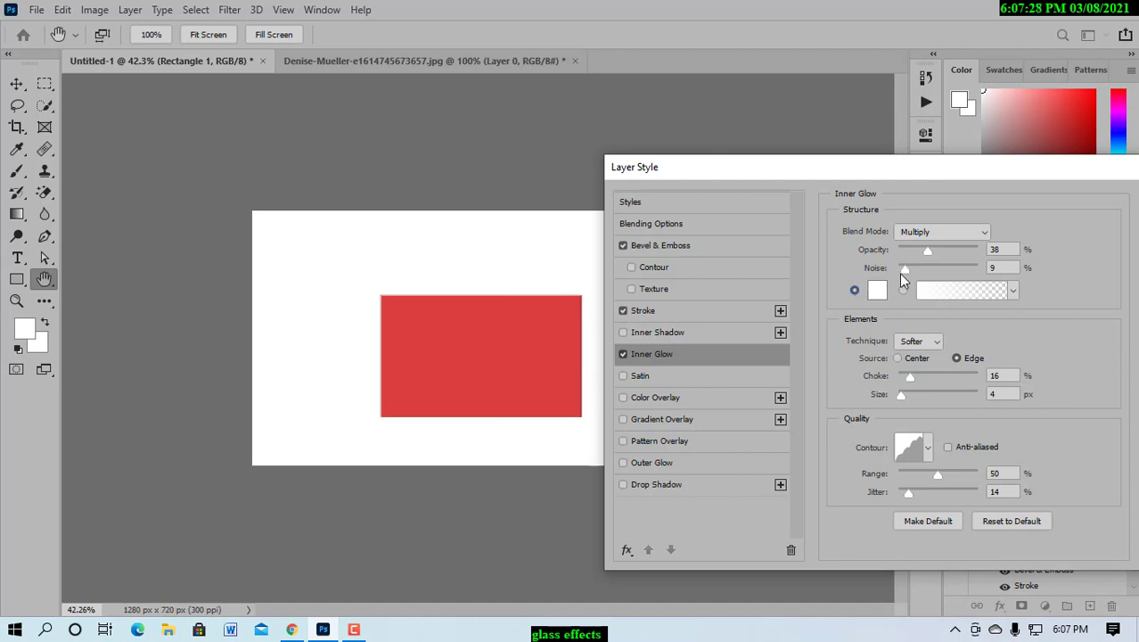
Set the inner glow's opacity to 35% and its size to 4 px.
{"action": "left_click_drag", "start_coordinate": [930, 254], "coordinate": [926, 252]}
{"action": "left_click_drag", "start_coordinate": [976, 259], "coordinate": [934, 257]}
{"action": "type", "text": "35"}
{"action": "mouse_move", "coordinate": [900, 394]}
{"action": "left_mouse_down"}
{"action": "mouse_move", "coordinate": [956, 397]}
{"action": "mouse_move", "coordinate": [909, 405]}
{"action": "left_mouse_up"}
{"action": "left_click_drag", "start_coordinate": [901, 402], "coordinate": [917, 402]}
{"action": "left_click_drag", "start_coordinate": [1014, 394], "coordinate": [979, 396]}
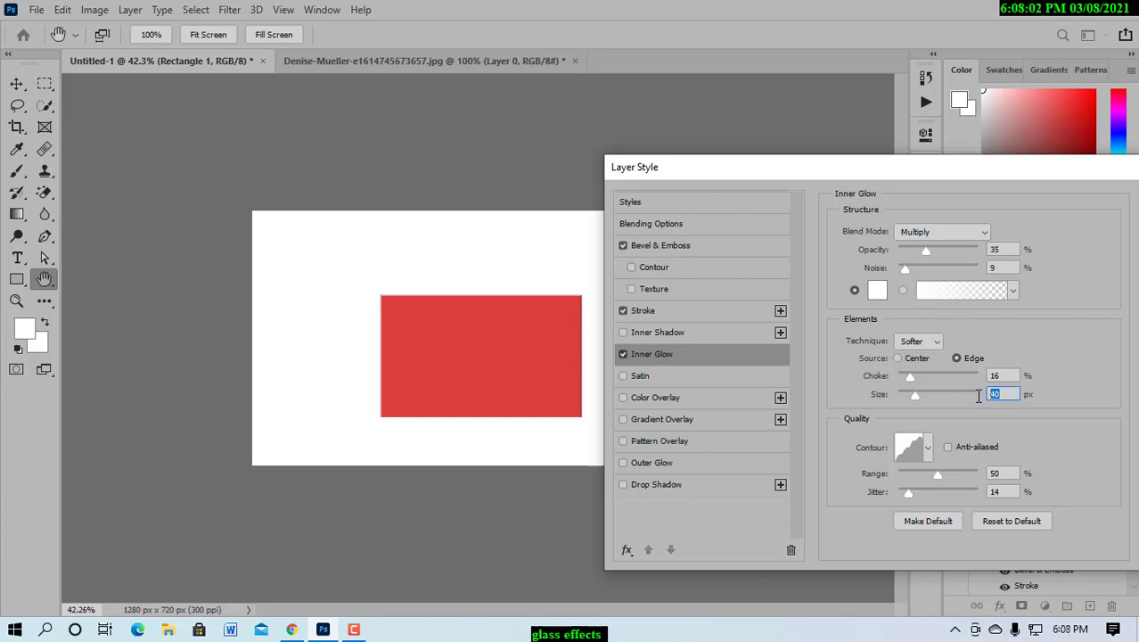
{"action": "type", "text": "4"}
Add a Drop Shadow effect to the rectangle and reposition it to a 90° angle at a 3 px distance.
{"action": "left_click", "coordinate": [655, 485]}
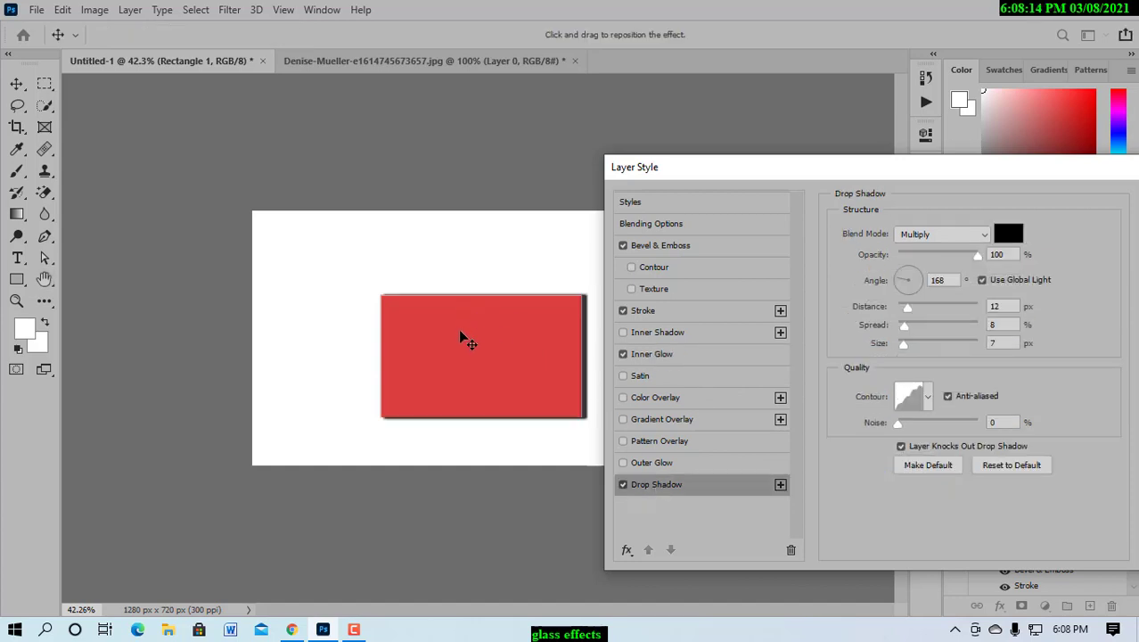
{"action": "left_click_drag", "start_coordinate": [462, 336], "coordinate": [514, 323]}
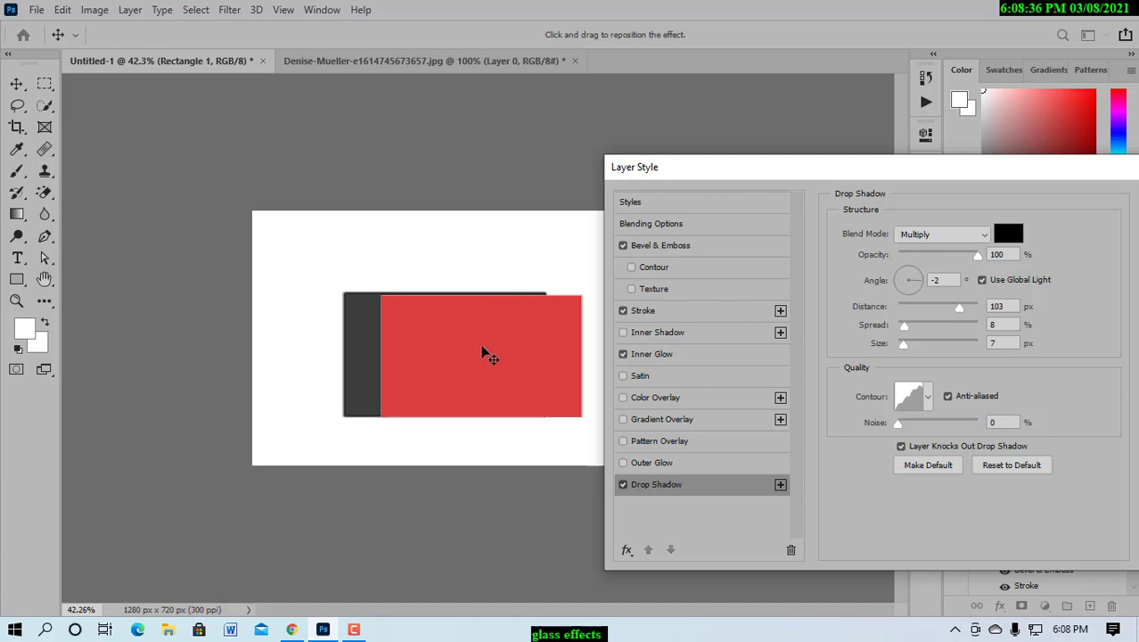
{"action": "left_click_drag", "start_coordinate": [372, 348], "coordinate": [415, 351]}
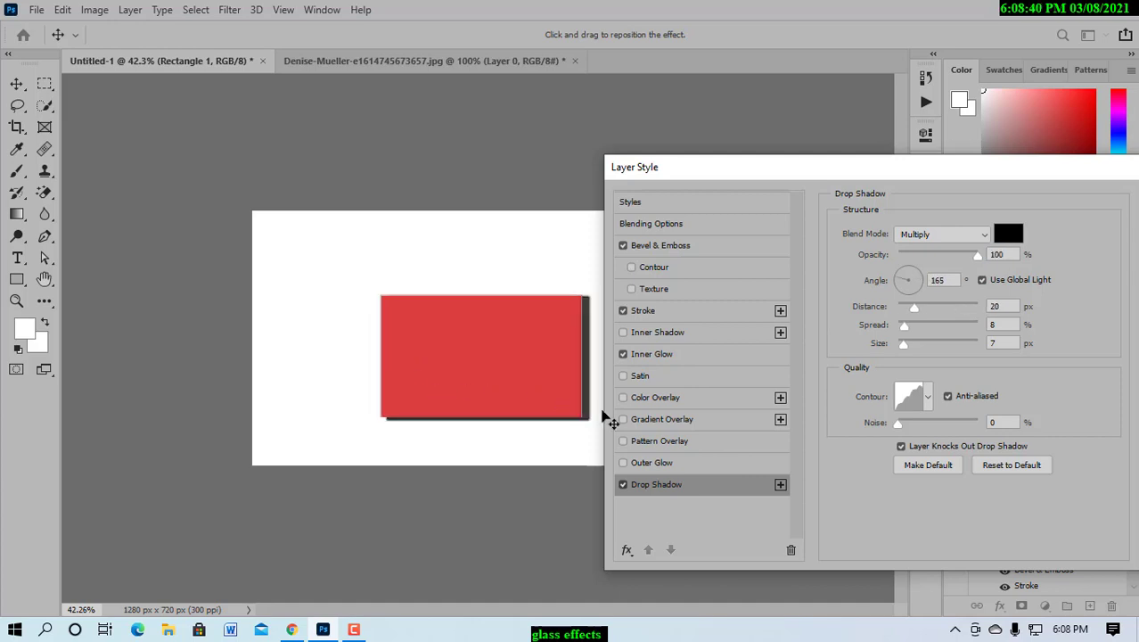
{"action": "mouse_move", "coordinate": [582, 387]}
{"action": "left_mouse_down"}
{"action": "mouse_move", "coordinate": [546, 388]}
{"action": "mouse_move", "coordinate": [574, 384]}
{"action": "left_mouse_up"}
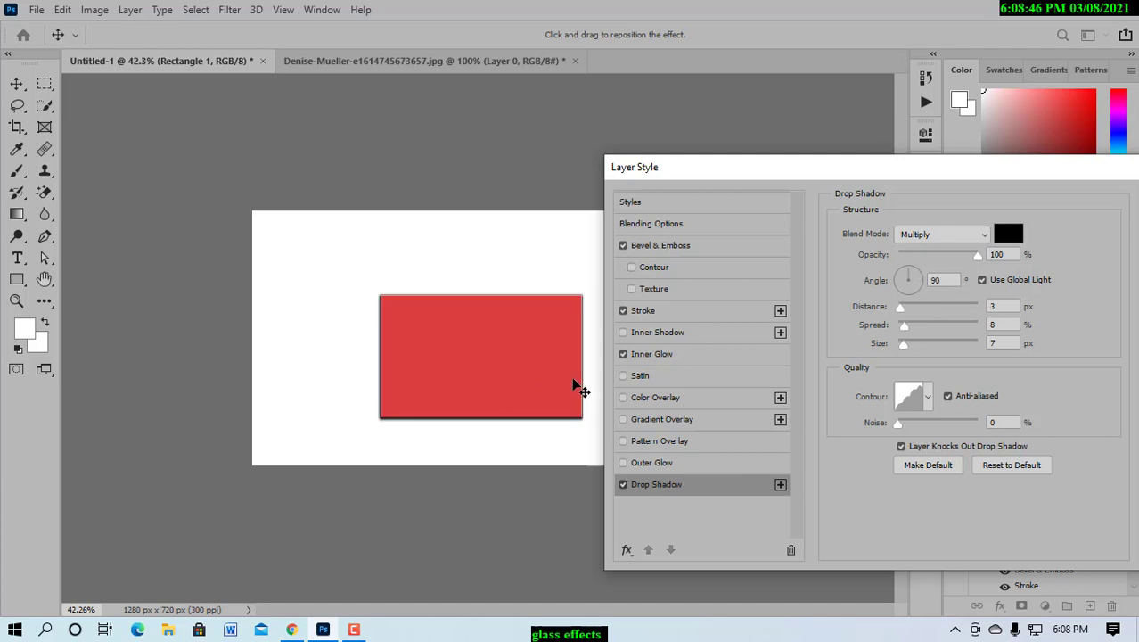
Try a larger drop shadow distance on the rectangle and set it to 12 px.
{"action": "left_click_drag", "start_coordinate": [460, 370], "coordinate": [460, 372]}
{"action": "left_click_drag", "start_coordinate": [975, 258], "coordinate": [1005, 259]}
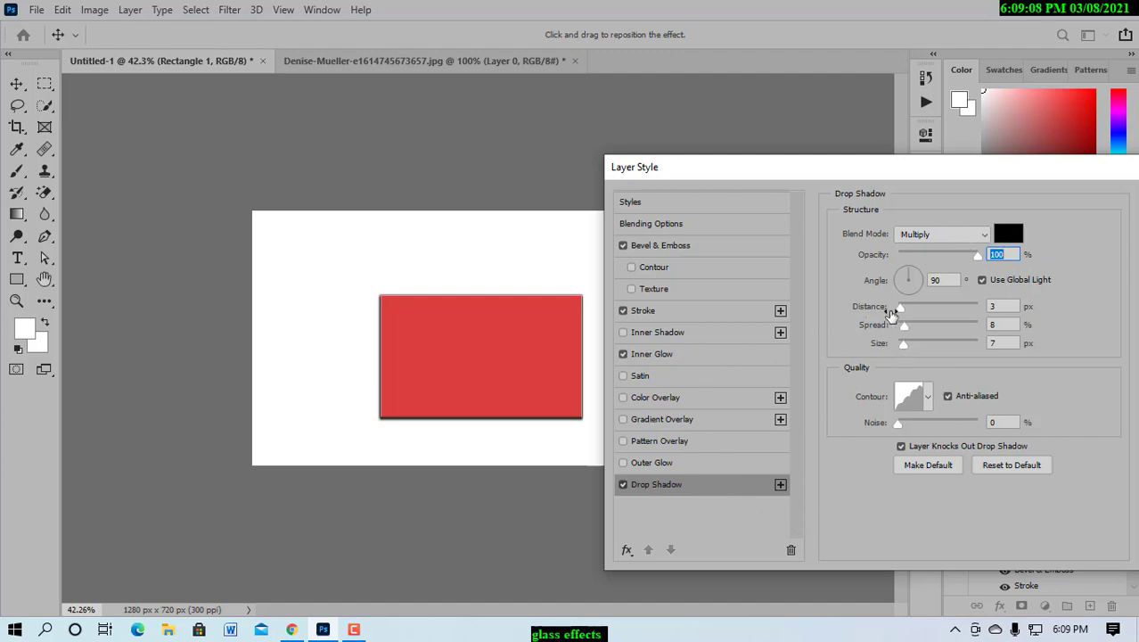
{"action": "left_click_drag", "start_coordinate": [903, 307], "coordinate": [935, 307]}
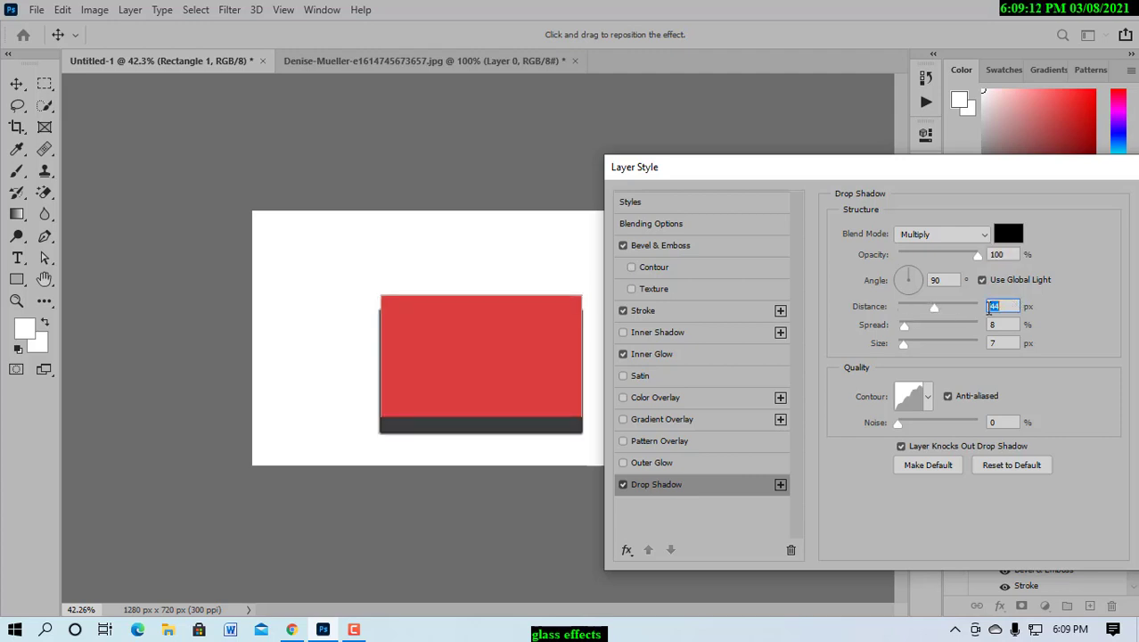
{"action": "type", "text": "12"}
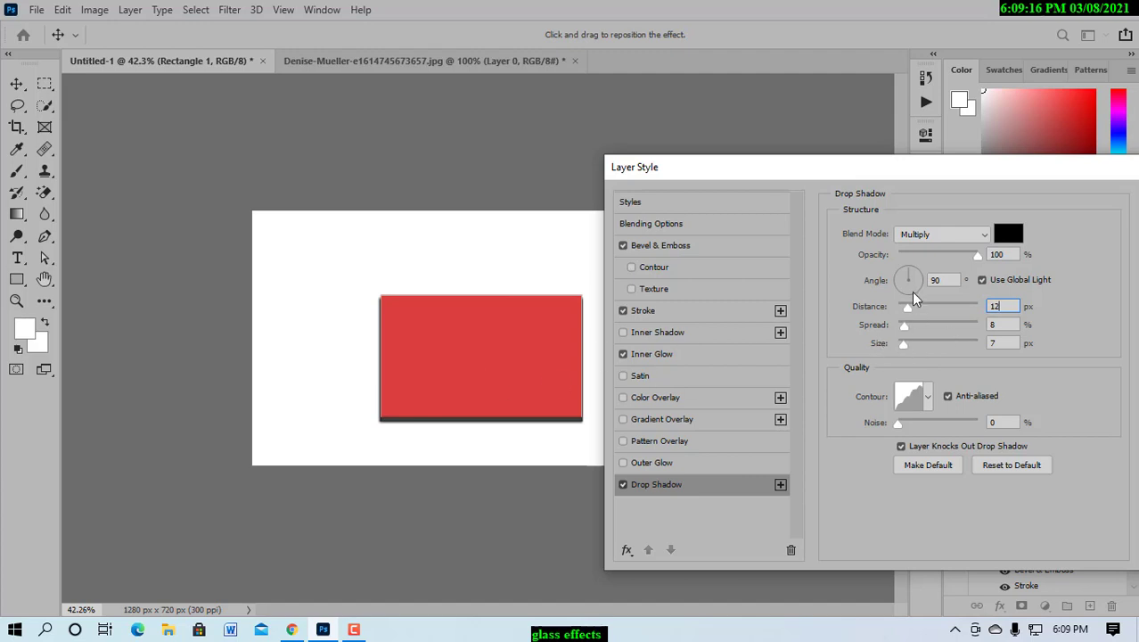
Change the drop shadow's angle to 180° and set its distance to 12 px.
{"action": "mouse_move", "coordinate": [906, 268]}
{"action": "left_mouse_down"}
{"action": "mouse_move", "coordinate": [920, 283]}
{"action": "mouse_move", "coordinate": [905, 280]}
{"action": "left_mouse_up"}
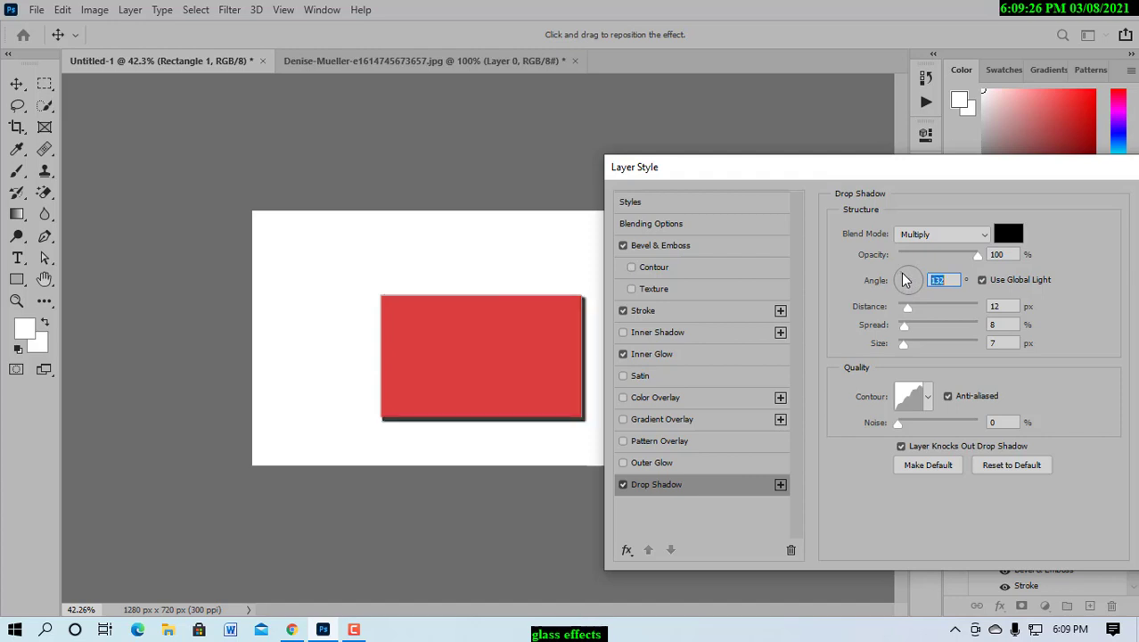
{"action": "left_click_drag", "start_coordinate": [572, 409], "coordinate": [565, 408]}
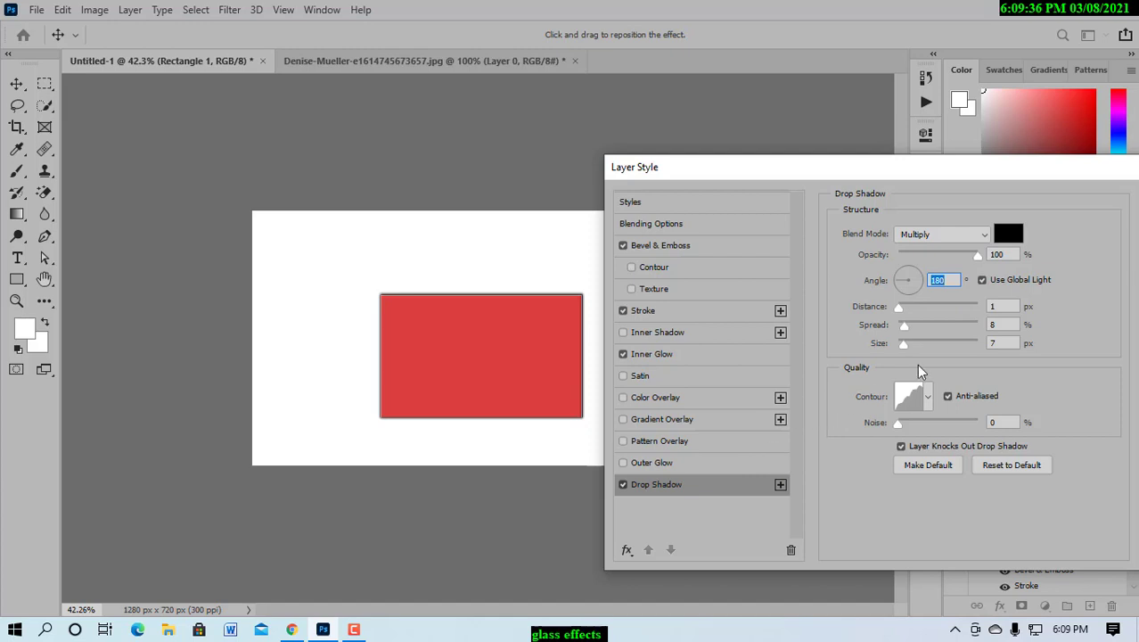
{"action": "left_click_drag", "start_coordinate": [1006, 305], "coordinate": [983, 306]}
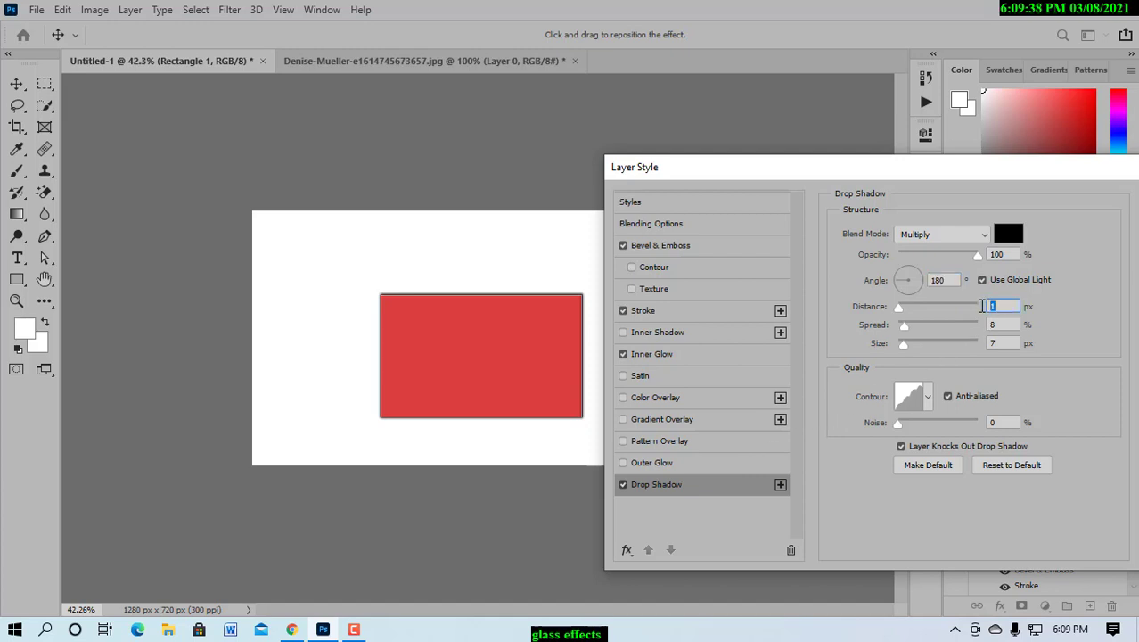
{"action": "type", "text": "12"}
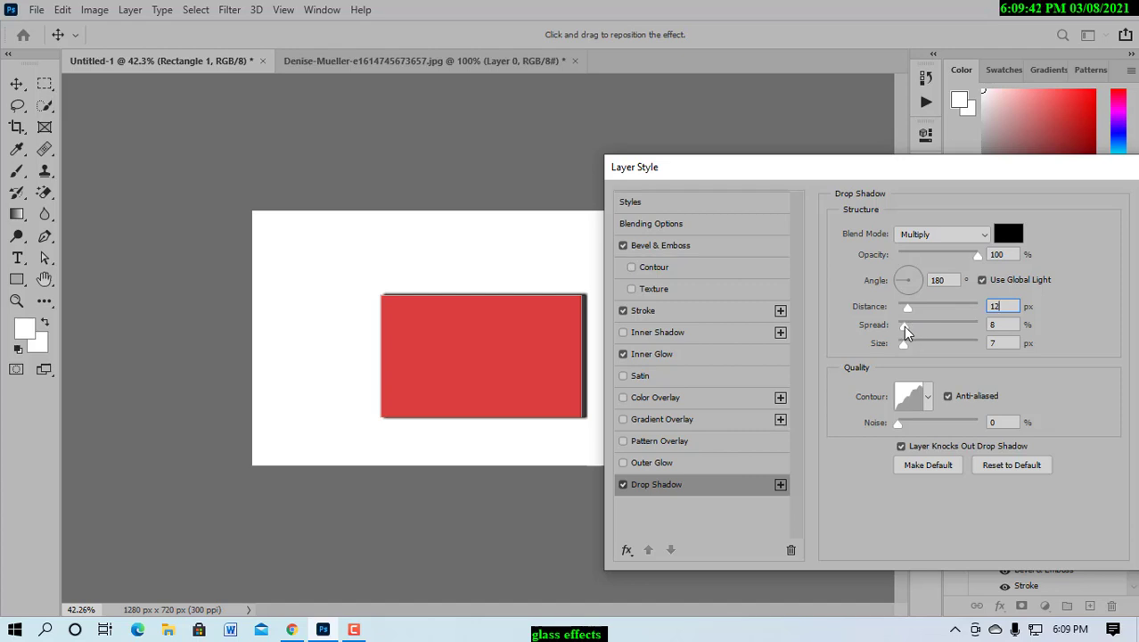
Set the drop shadow's spread to 9% and its size to 7 px.
{"action": "left_click_drag", "start_coordinate": [1006, 325], "coordinate": [990, 324]}
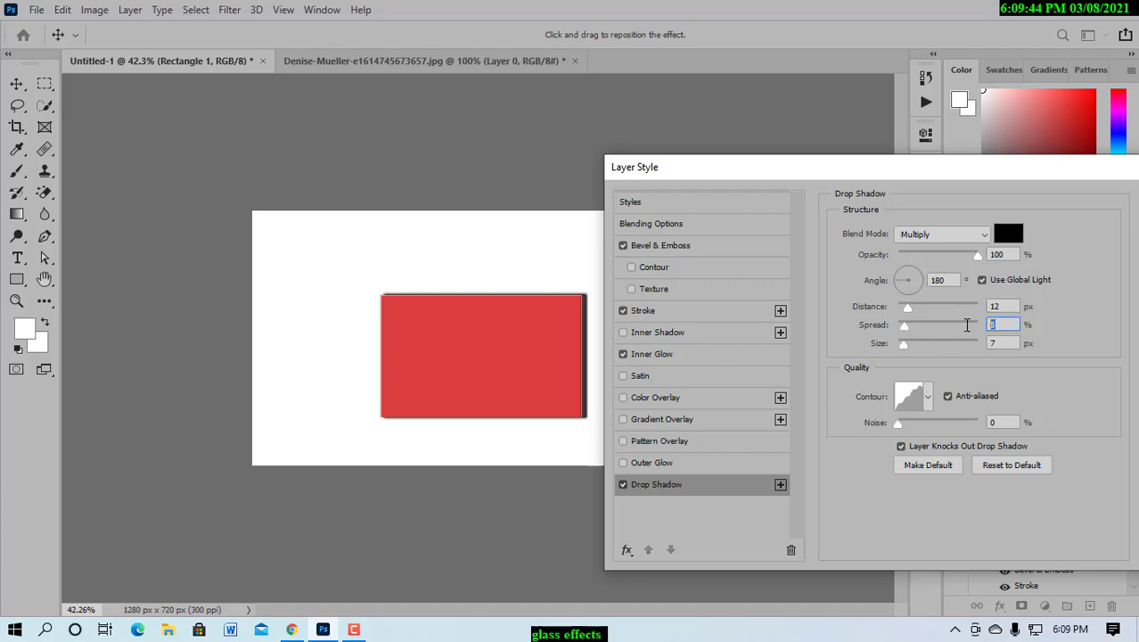
{"action": "type", "text": "9"}
{"action": "left_click", "coordinate": [989, 344]}
{"action": "left_click_drag", "start_coordinate": [990, 344], "coordinate": [963, 349]}
{"action": "type", "text": "2"}
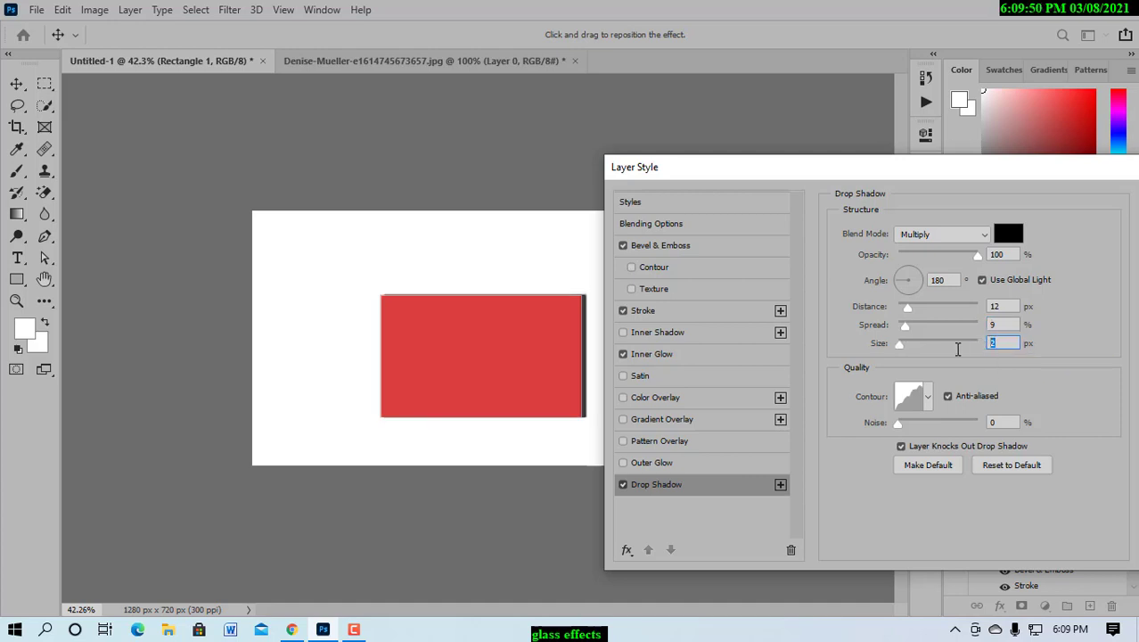
{"action": "type", "text": "7"}
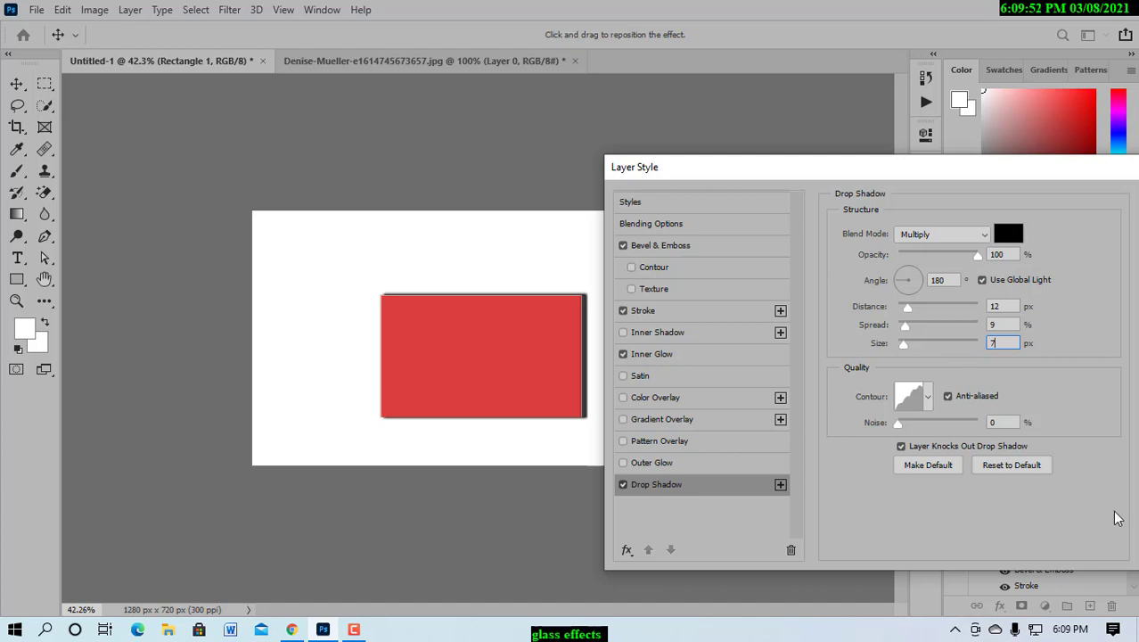
Apply the layer style to the rectangle and switch to the Move tool.
{"action": "left_click_drag", "start_coordinate": [910, 175], "coordinate": [862, 194]}
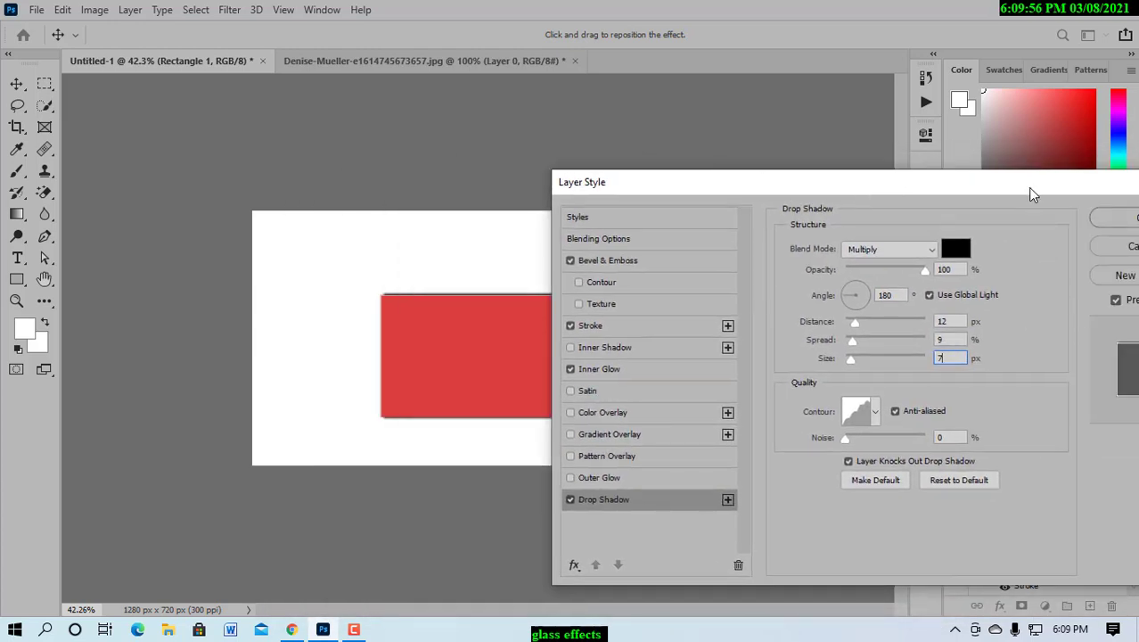
{"action": "left_click_drag", "start_coordinate": [1030, 188], "coordinate": [741, 238]}
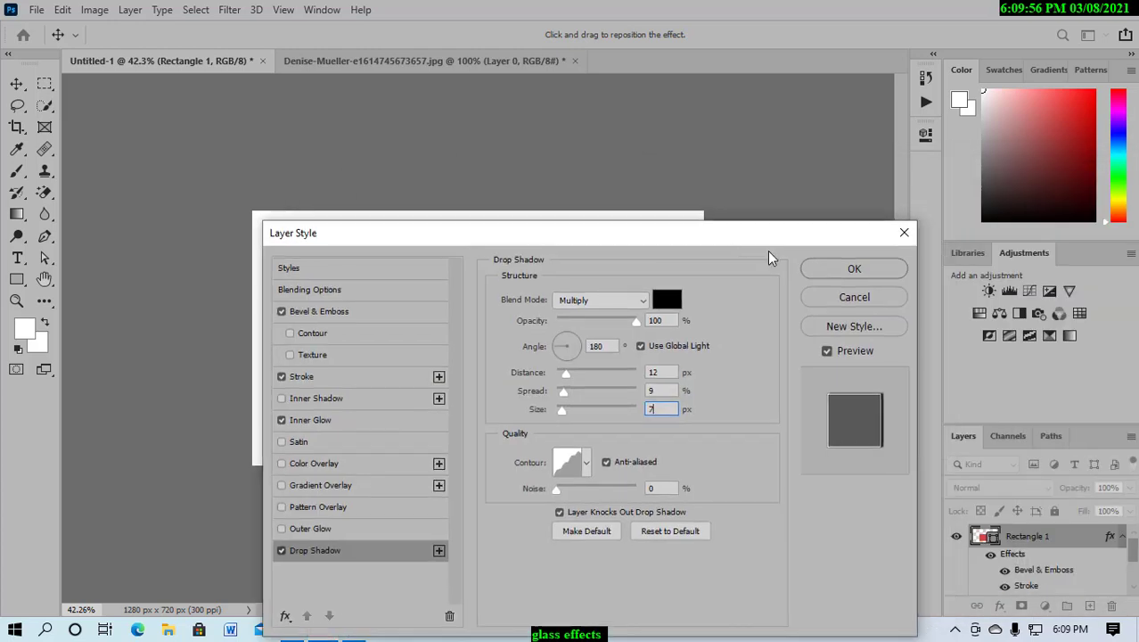
{"action": "left_click", "coordinate": [854, 270]}
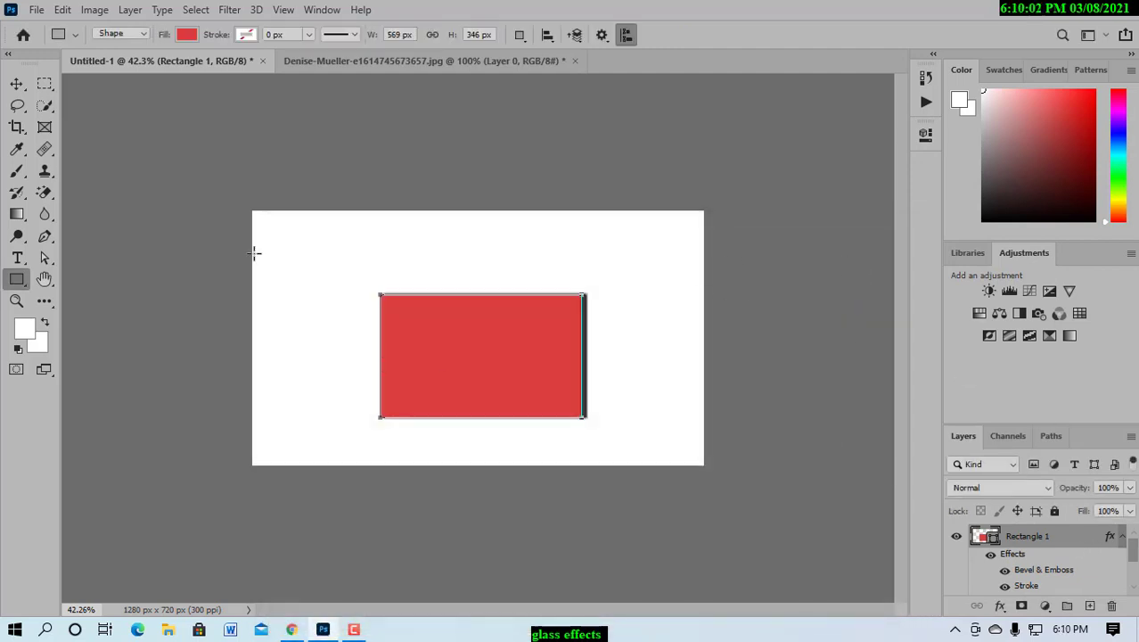
{"action": "left_click", "coordinate": [17, 84]}
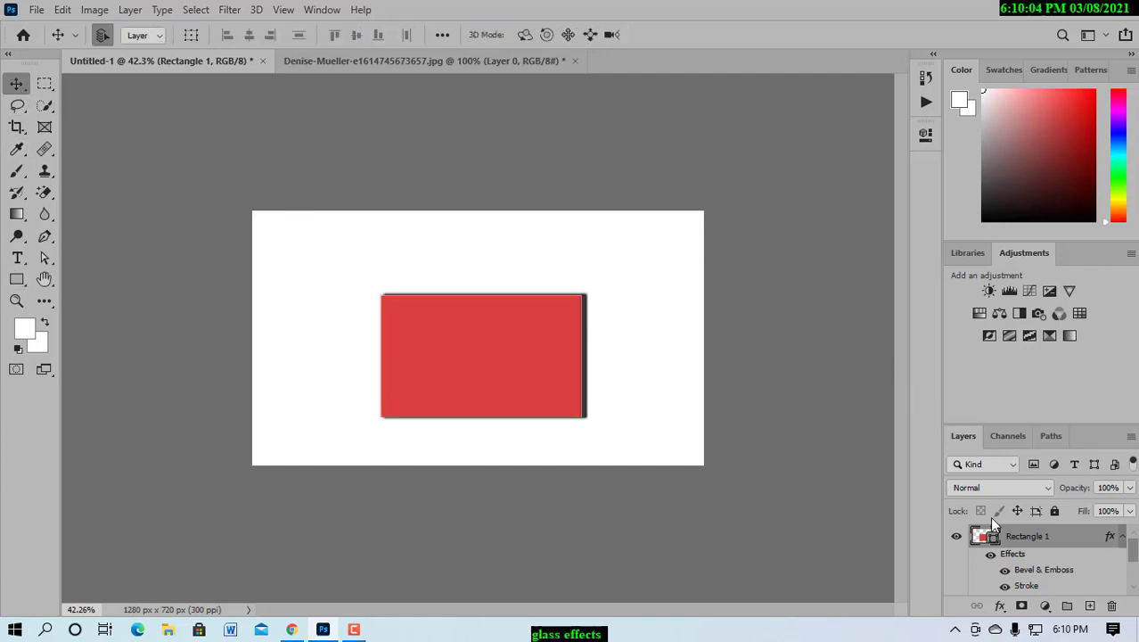
Try lowering the rectangle layer's opacity to 8%, and return it to 100%.
{"action": "left_click", "coordinate": [1131, 488]}
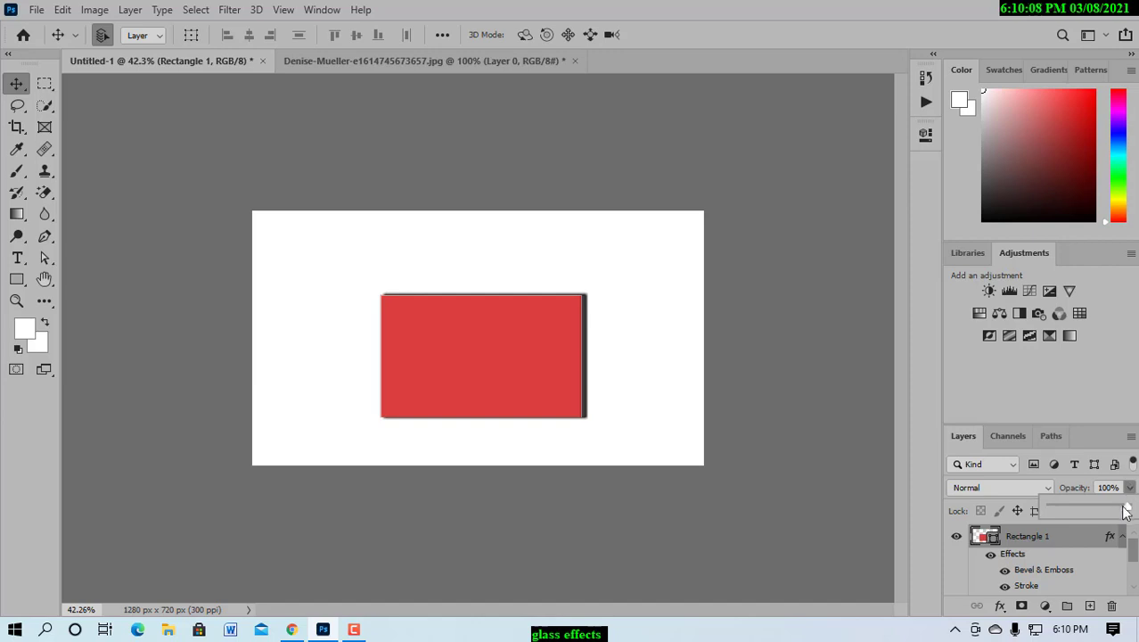
{"action": "left_click_drag", "start_coordinate": [1128, 510], "coordinate": [1054, 504]}
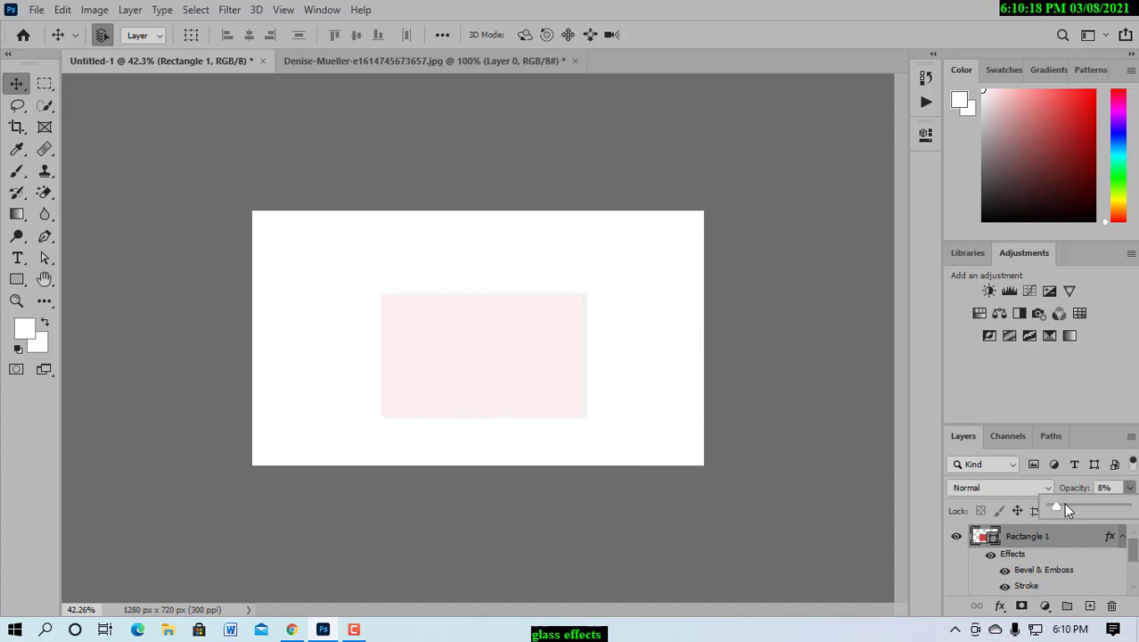
{"action": "left_click_drag", "start_coordinate": [1058, 510], "coordinate": [1126, 510]}
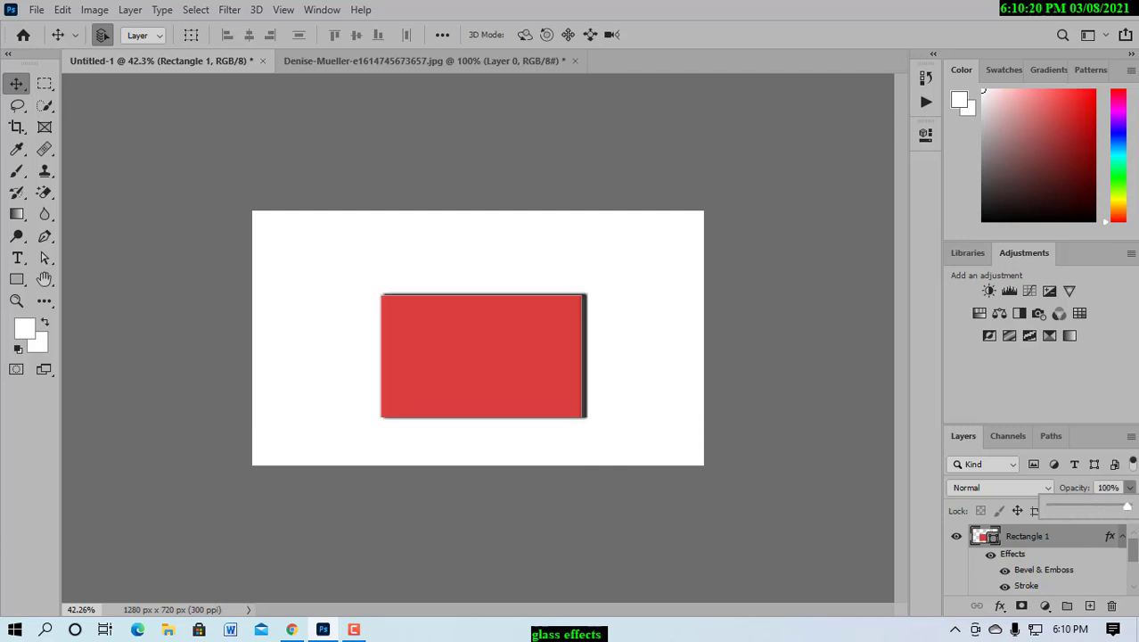
{"action": "left_click", "coordinate": [829, 498]}
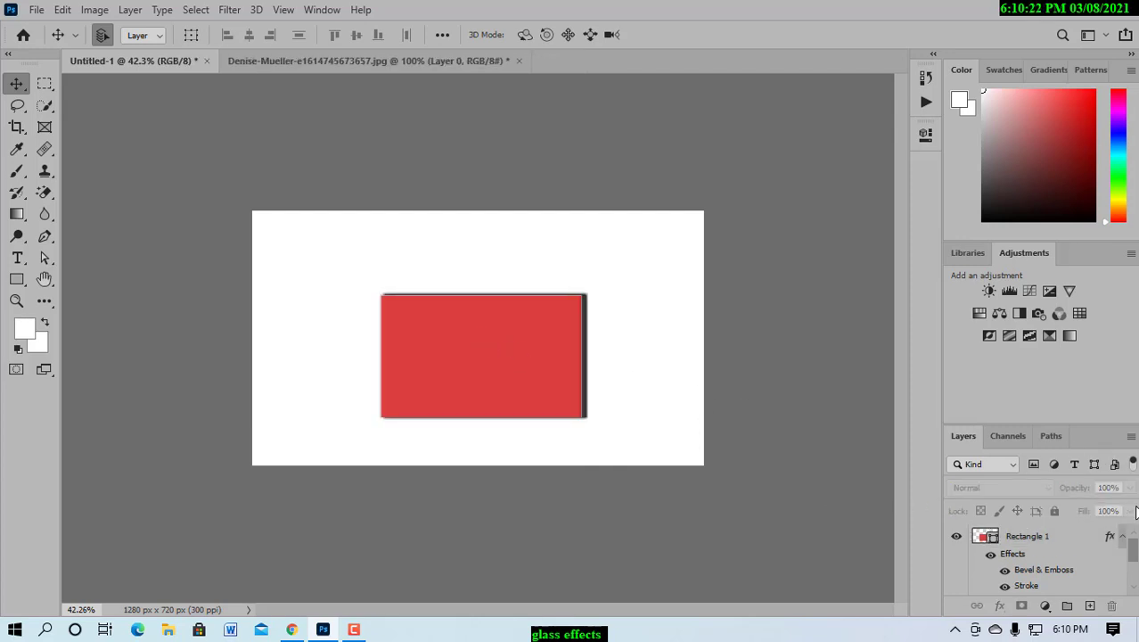
Set the Rectangle 1 layer's fill to 0% and move the rectangle slightly up on the canvas.
{"action": "left_click", "coordinate": [1046, 536]}
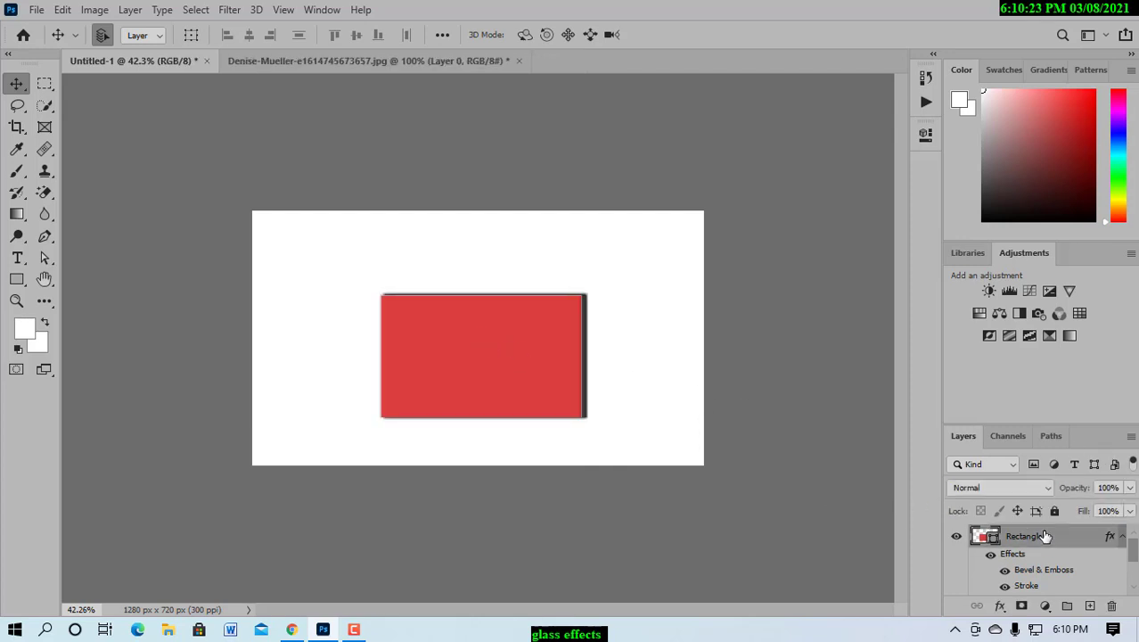
{"action": "left_click", "coordinate": [1131, 512]}
{"action": "left_click_drag", "start_coordinate": [1129, 531], "coordinate": [482, 335]}
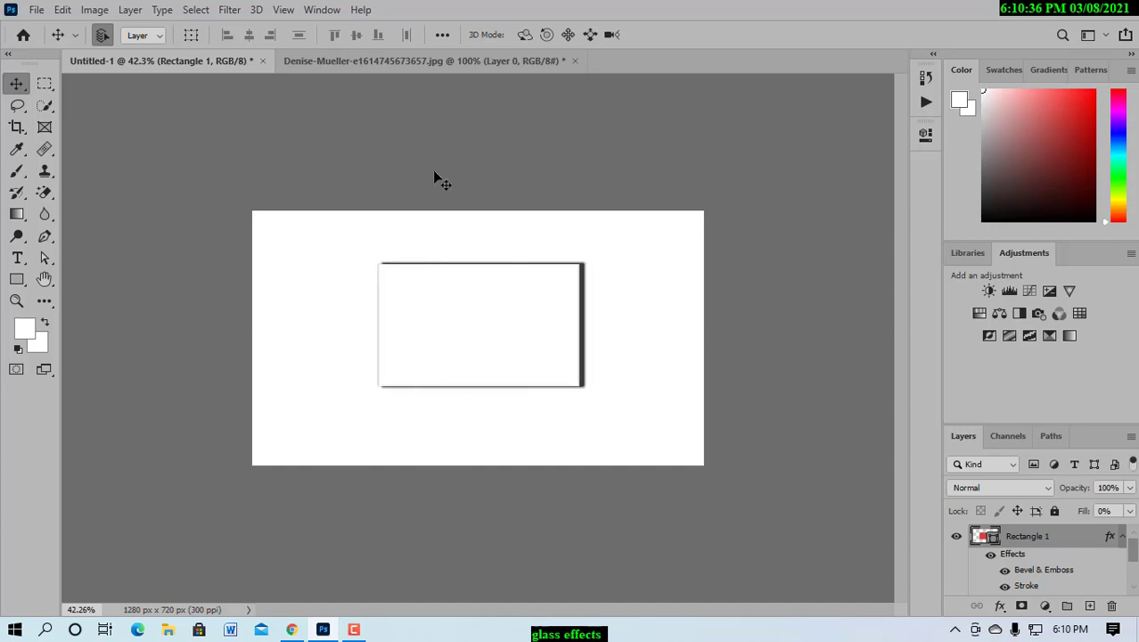
Bring the portrait photo from the other document into Untitled-1 and scale it to about 228%, aligned to the canvas height.
{"action": "left_click", "coordinate": [461, 61]}
{"action": "left_click_drag", "start_coordinate": [505, 363], "coordinate": [363, 387]}
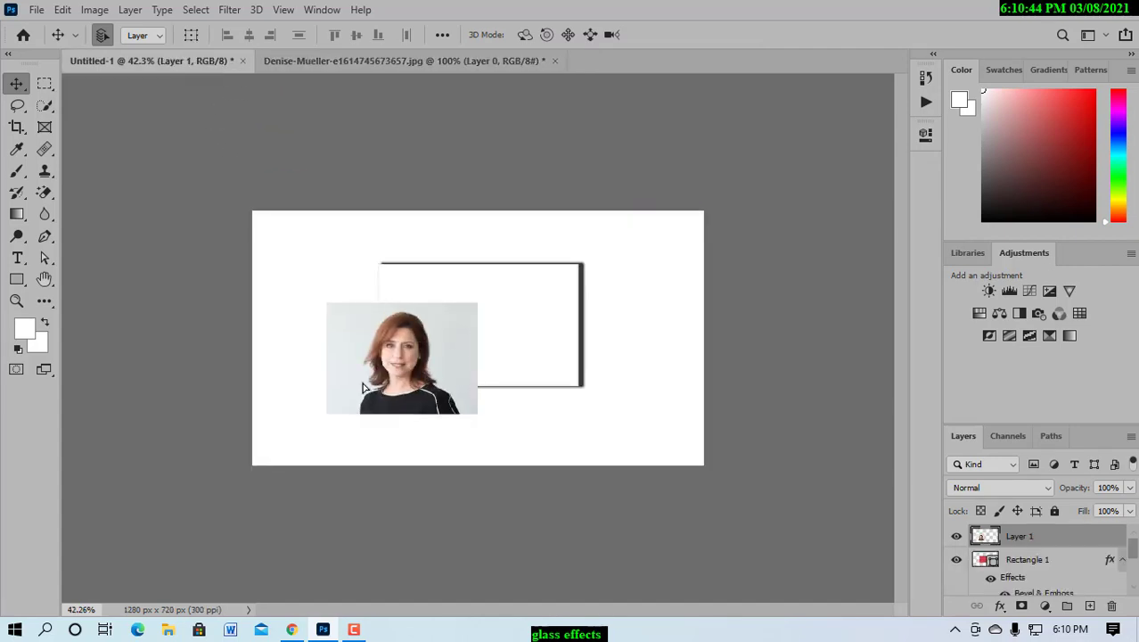
{"action": "key", "text": "ctrl+t"}
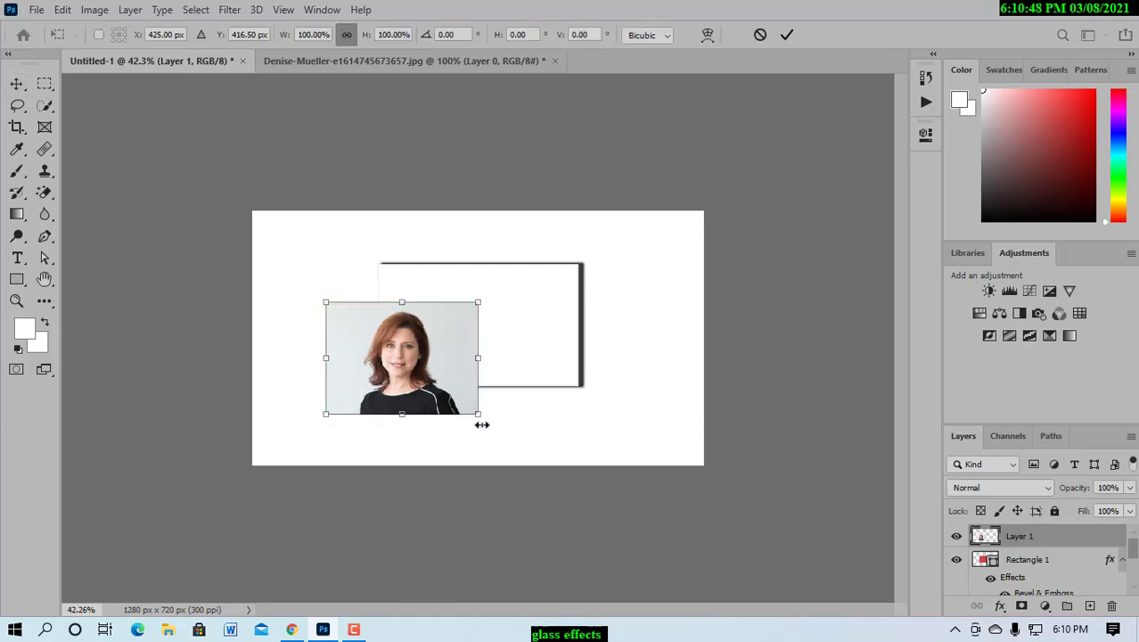
{"action": "left_click_drag", "start_coordinate": [478, 413], "coordinate": [585, 477]}
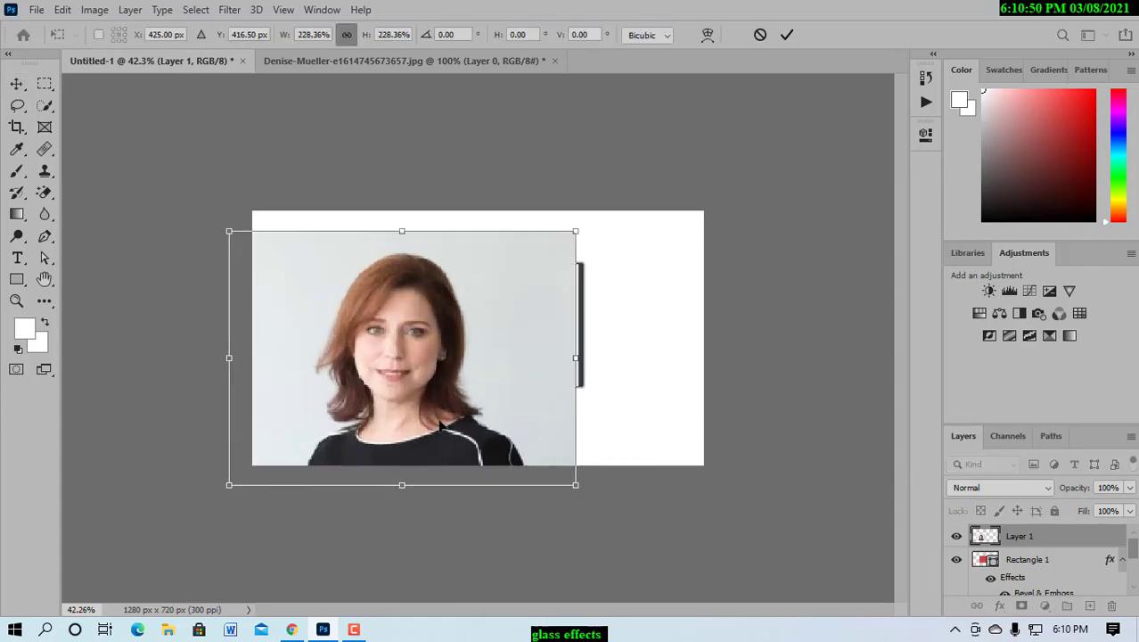
{"action": "left_click_drag", "start_coordinate": [434, 412], "coordinate": [442, 399]}
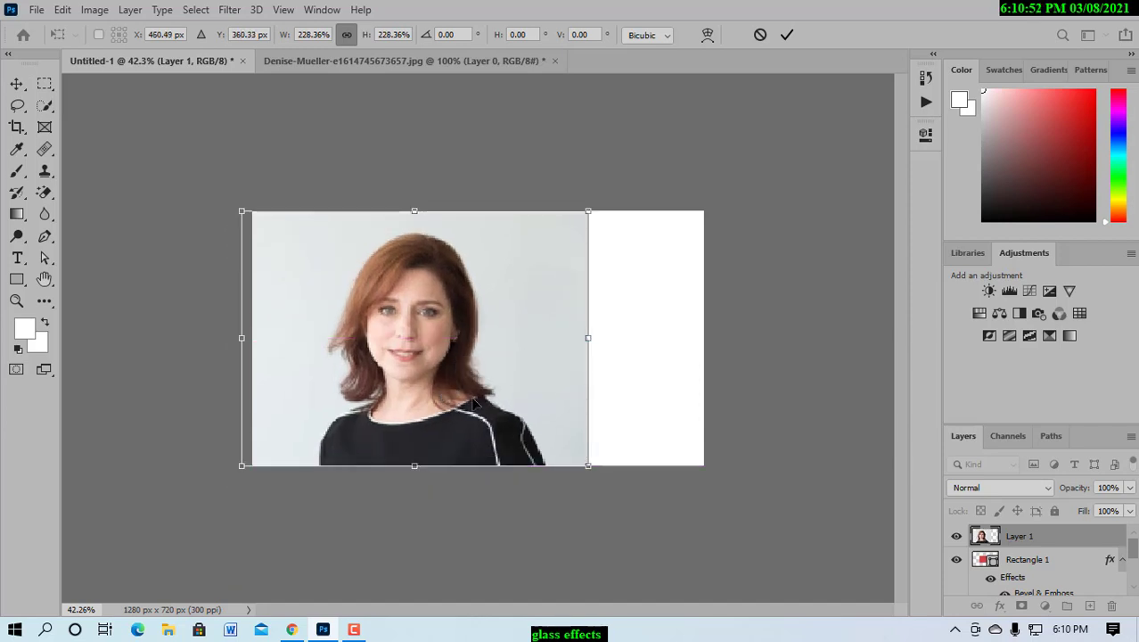
{"action": "key", "text": "Return"}
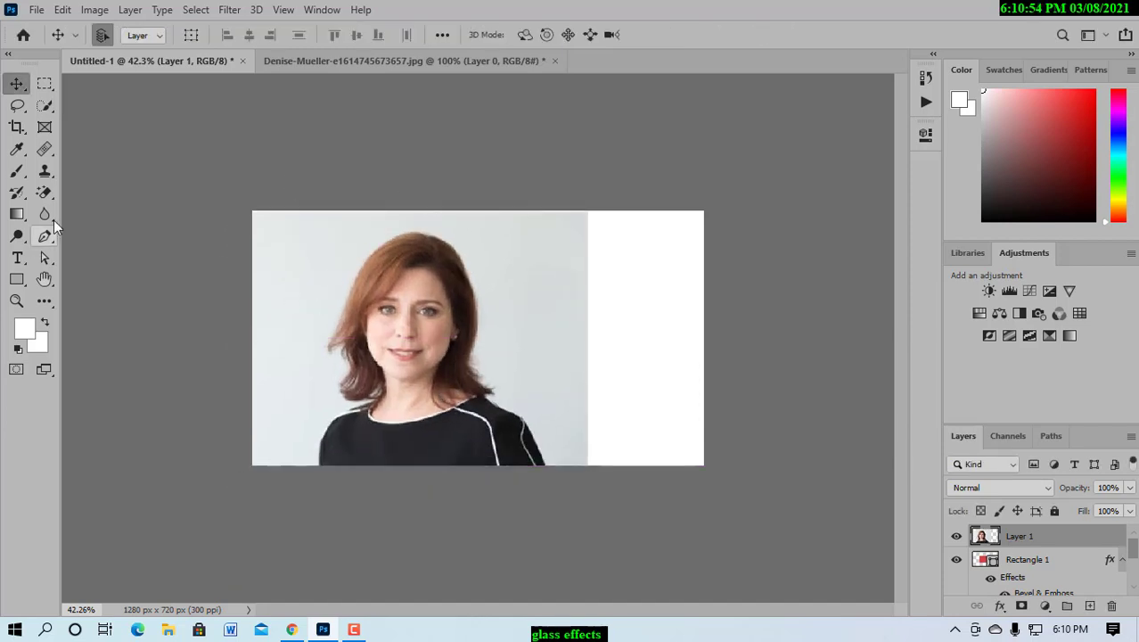
Erase the light grey background around the woman with the Magic Eraser Tool.
{"action": "left_click", "coordinate": [43, 196]}
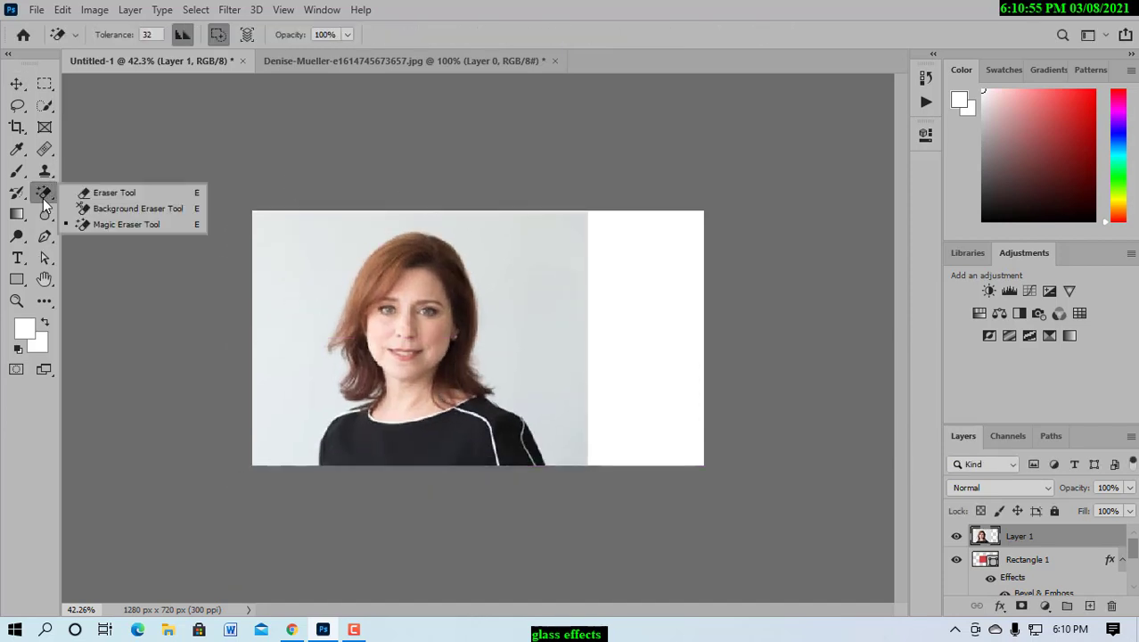
{"action": "left_click", "coordinate": [116, 224]}
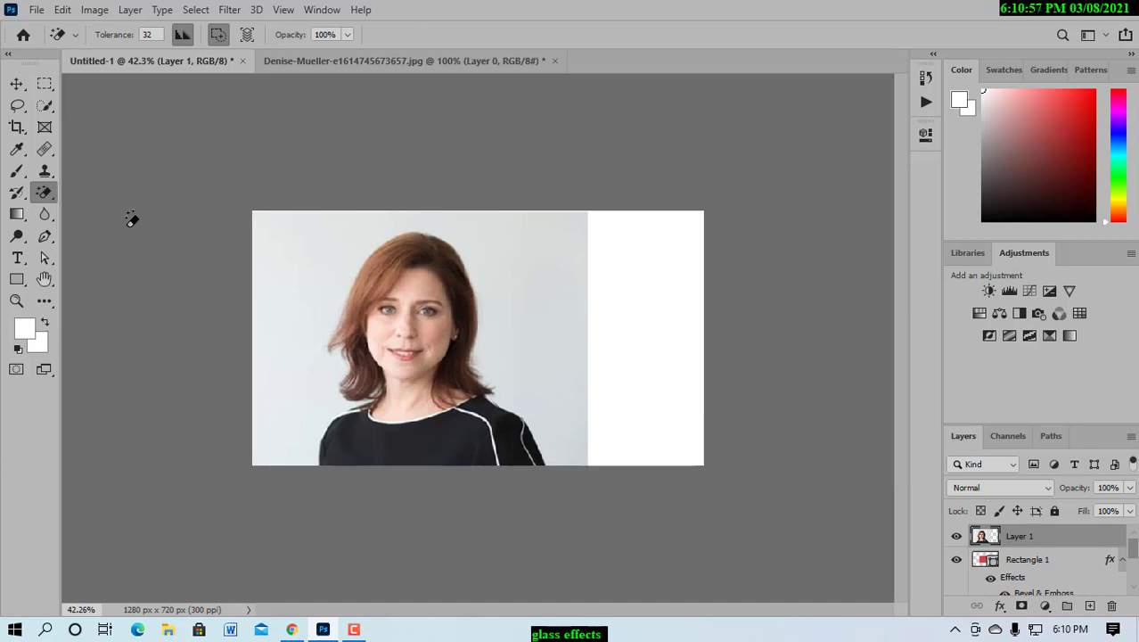
{"action": "left_click", "coordinate": [312, 276]}
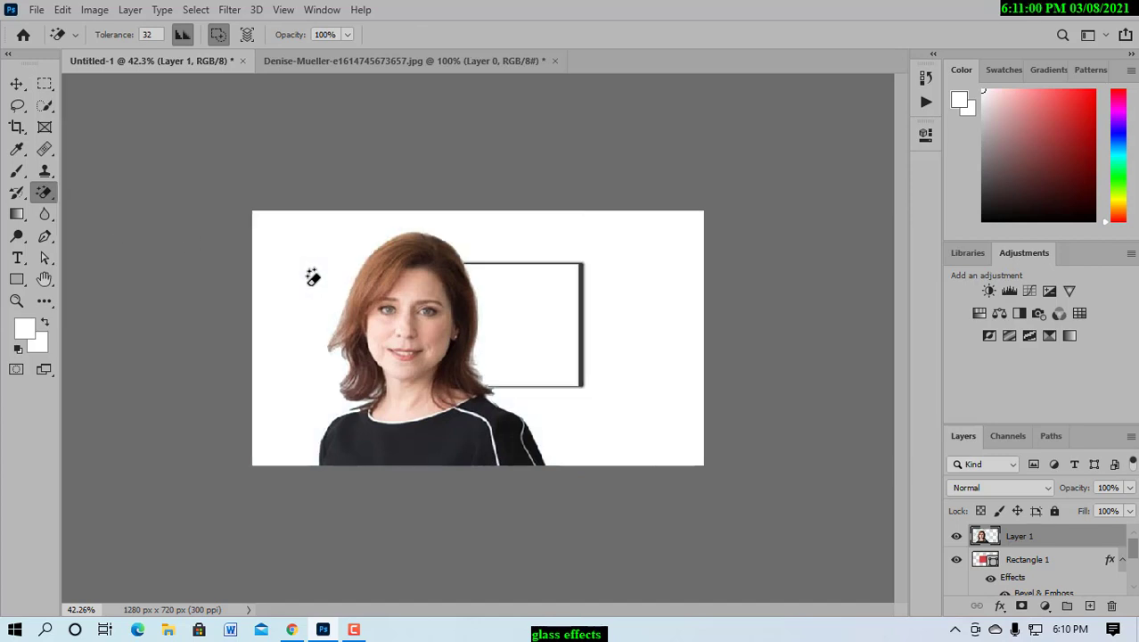
Move the woman slightly up and left, and move the glass rectangle to the right beside her.
{"action": "left_click", "coordinate": [17, 84]}
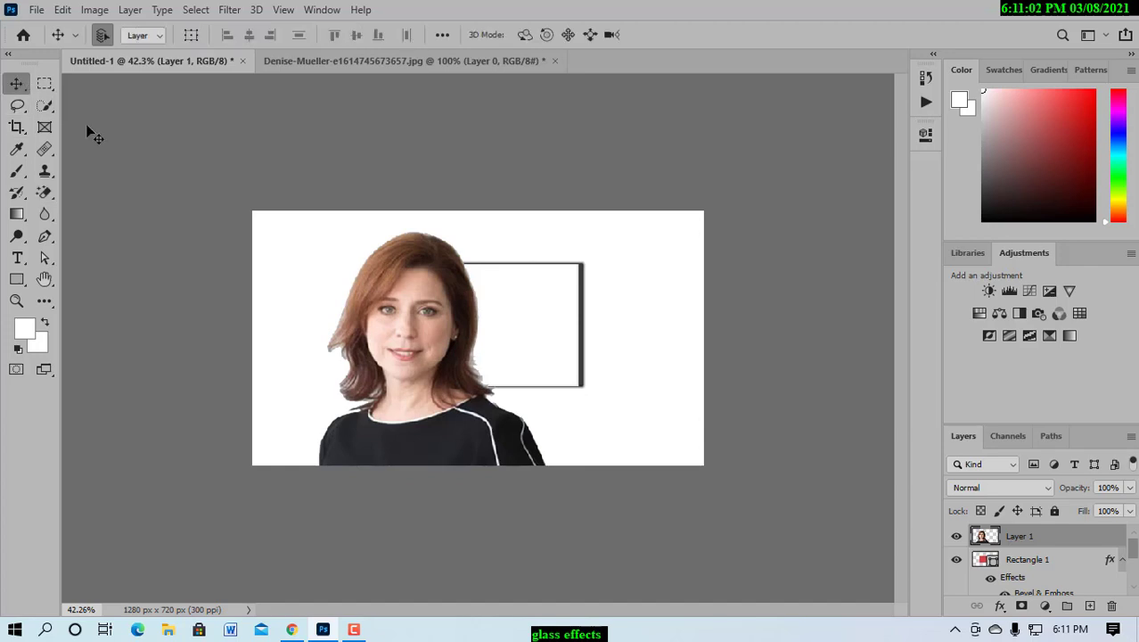
{"action": "left_click_drag", "start_coordinate": [389, 356], "coordinate": [356, 341]}
{"action": "left_click_drag", "start_coordinate": [569, 327], "coordinate": [652, 327]}
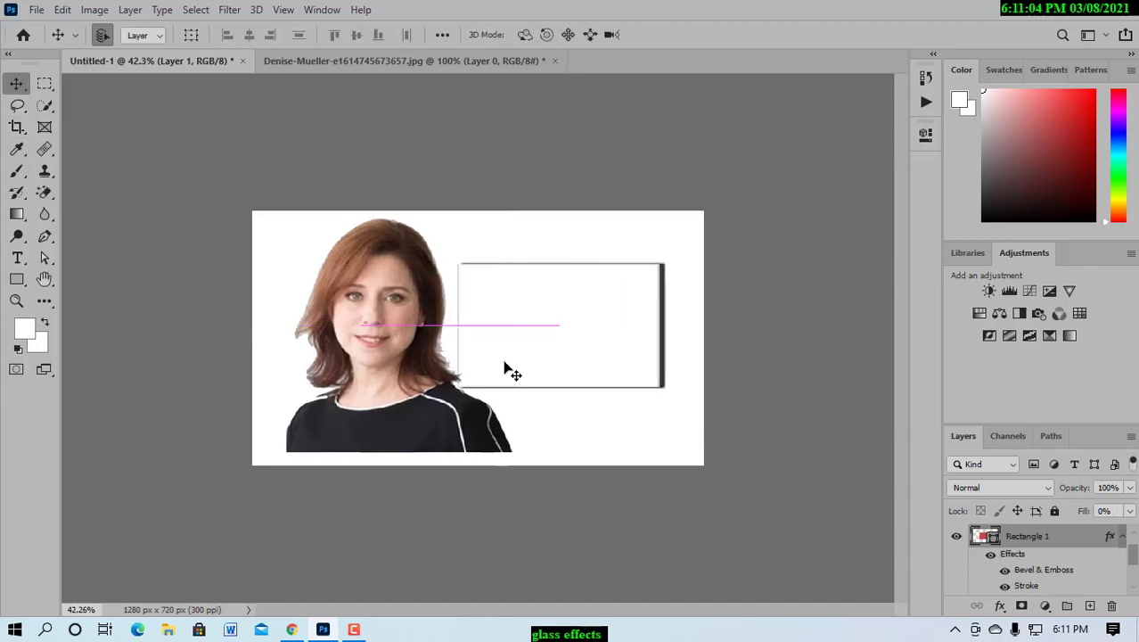
{"action": "left_click", "coordinate": [386, 377]}
{"action": "left_click_drag", "start_coordinate": [386, 377], "coordinate": [392, 377]}
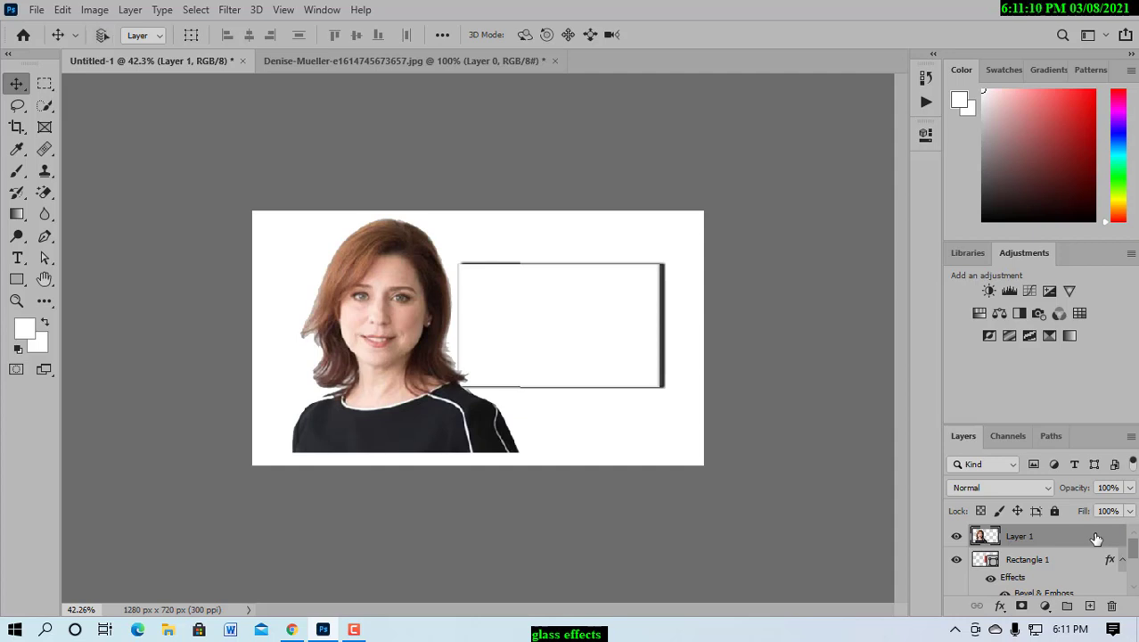
Place Layer 1 beneath Rectangle 1 and move the glass rectangle over the woman's face.
{"action": "key", "text": "ctrl+bracketleft"}
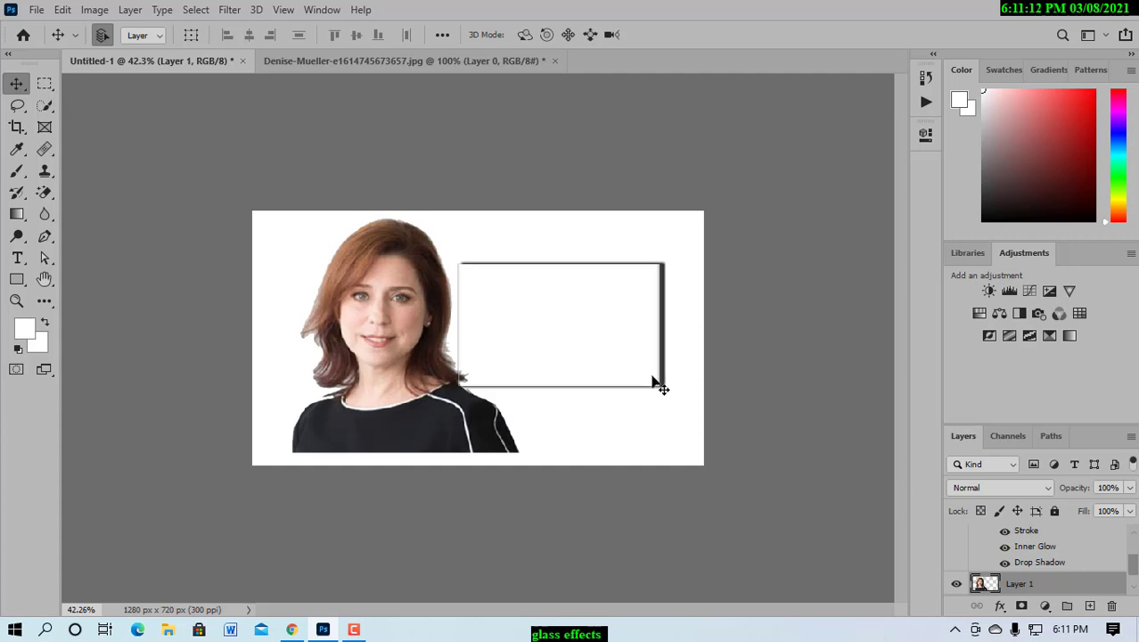
{"action": "left_click_drag", "start_coordinate": [579, 347], "coordinate": [399, 328]}
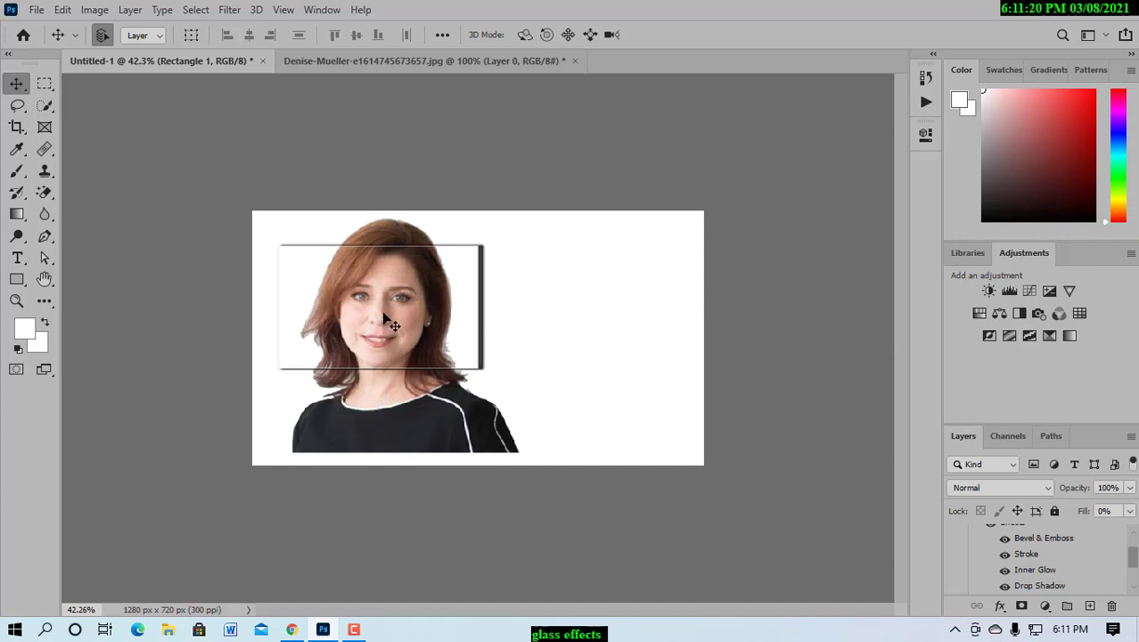
{"action": "left_click_drag", "start_coordinate": [385, 321], "coordinate": [428, 338]}
Add a Color Overlay with Multiply blending and the near-black colour 010101 to Rectangle 1's layer style.
{"action": "scroll", "coordinate": [1088, 580], "scroll_direction": "up", "scroll_amount": 1}
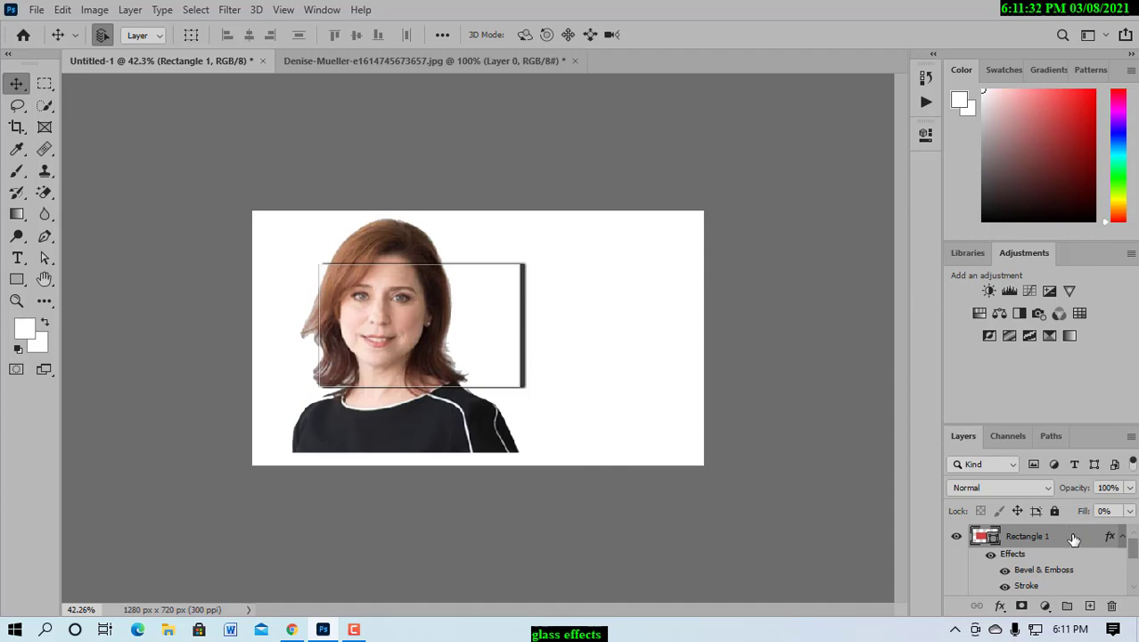
{"action": "double_click", "coordinate": [1075, 539]}
{"action": "left_click_drag", "start_coordinate": [767, 208], "coordinate": [956, 183]}
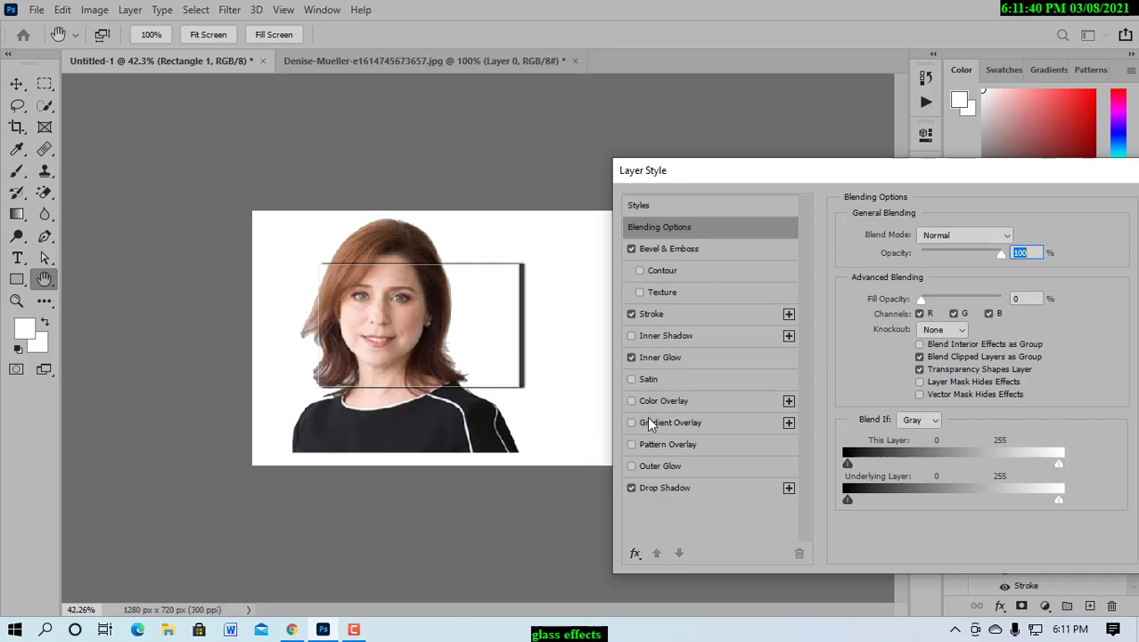
{"action": "left_click", "coordinate": [666, 403]}
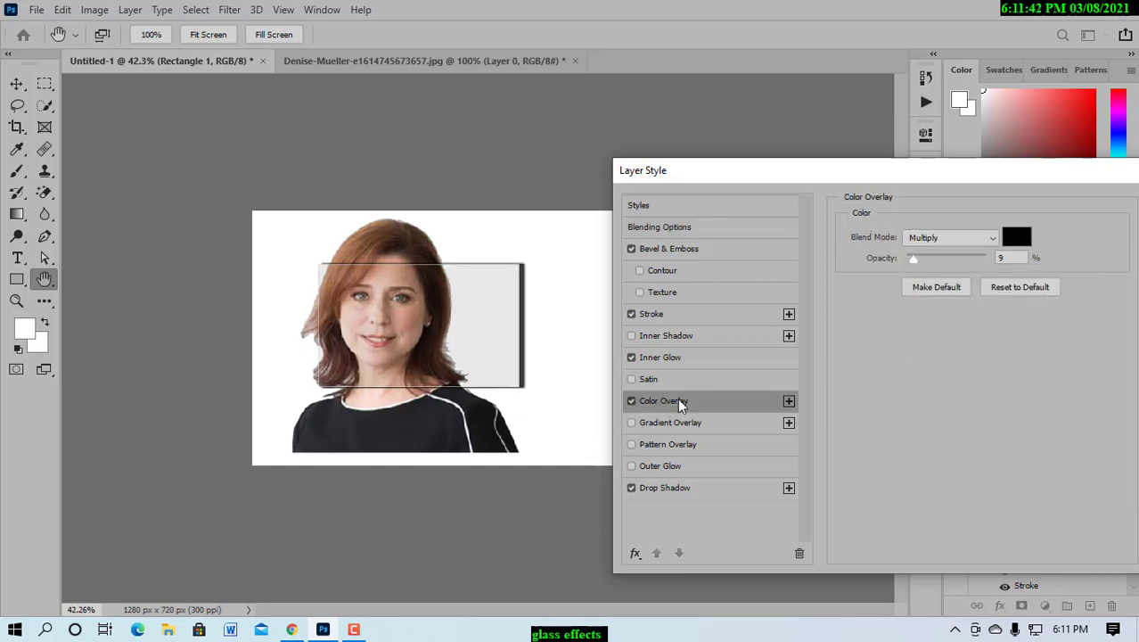
{"action": "left_click", "coordinate": [1018, 237]}
{"action": "mouse_move", "coordinate": [707, 399]}
{"action": "left_mouse_down"}
{"action": "mouse_move", "coordinate": [784, 373]}
{"action": "mouse_move", "coordinate": [825, 258]}
{"action": "mouse_move", "coordinate": [740, 249]}
{"action": "mouse_move", "coordinate": [641, 214]}
{"action": "mouse_move", "coordinate": [666, 251]}
{"action": "mouse_move", "coordinate": [649, 215]}
{"action": "left_mouse_up"}
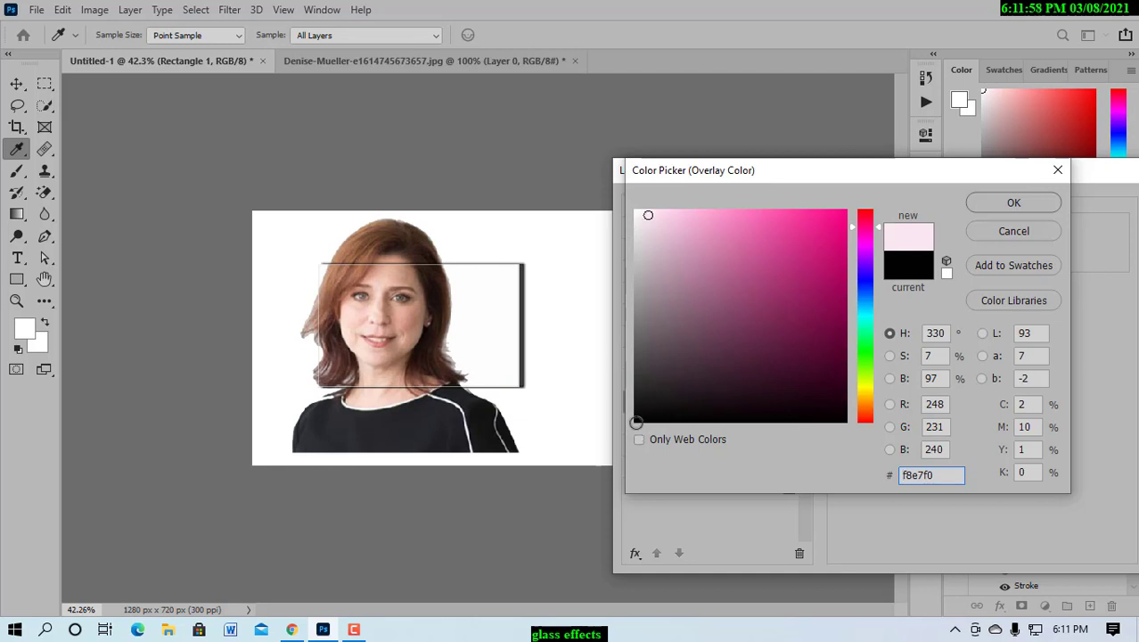
{"action": "left_click", "coordinate": [636, 422]}
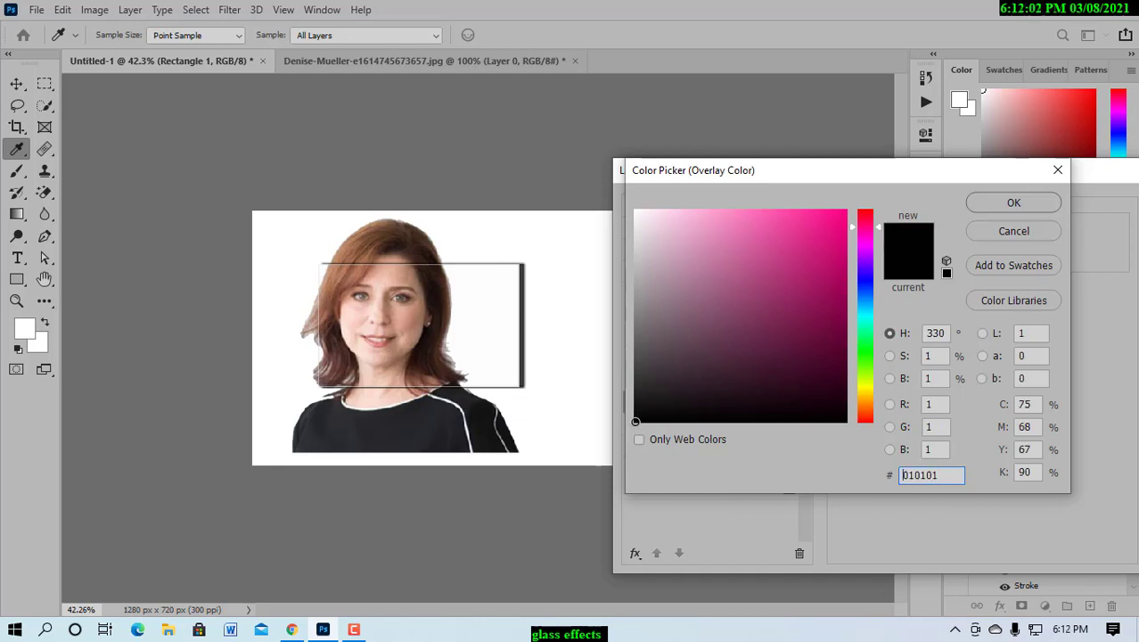
{"action": "left_click", "coordinate": [1013, 204]}
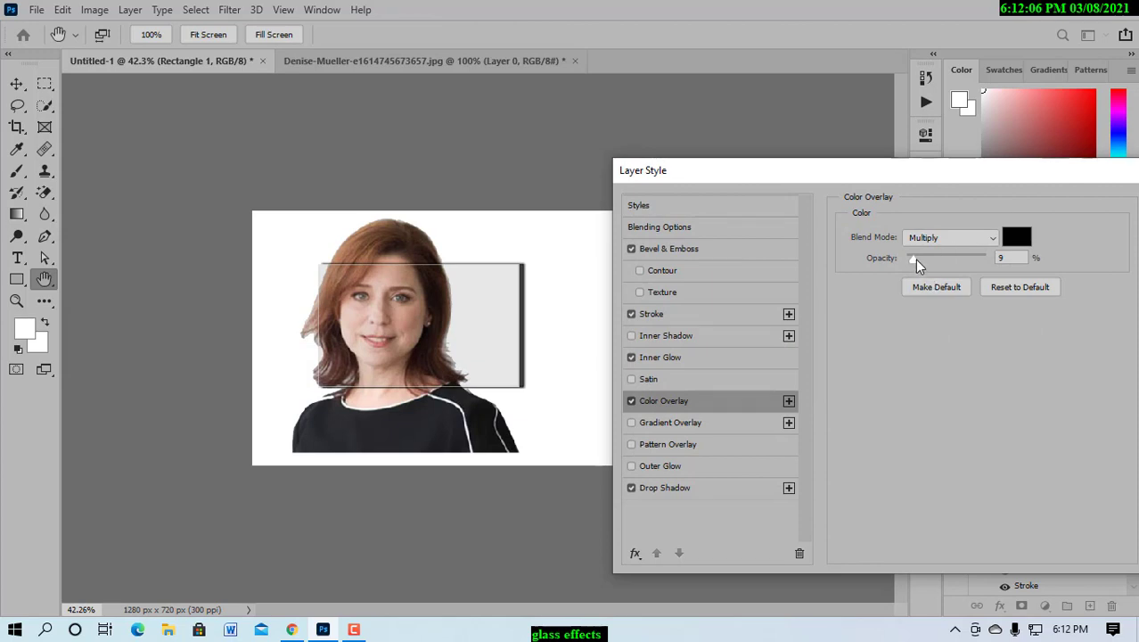
Set the Color Overlay opacity to 11% and apply the layer style to Rectangle 1.
{"action": "left_click_drag", "start_coordinate": [918, 265], "coordinate": [988, 264]}
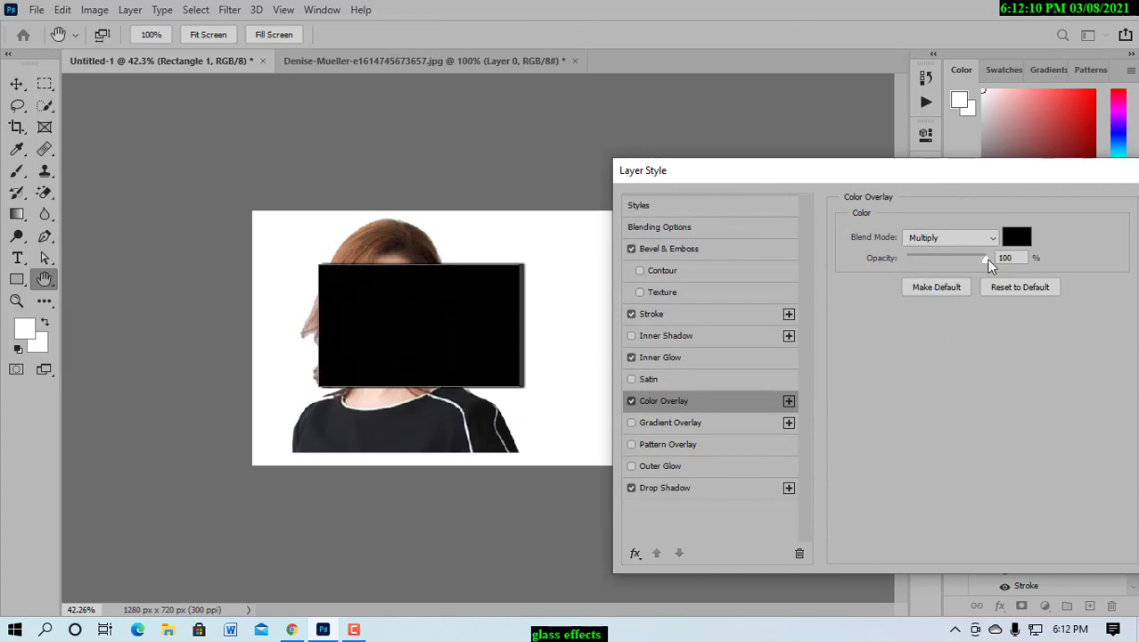
{"action": "left_click_drag", "start_coordinate": [987, 259], "coordinate": [920, 261]}
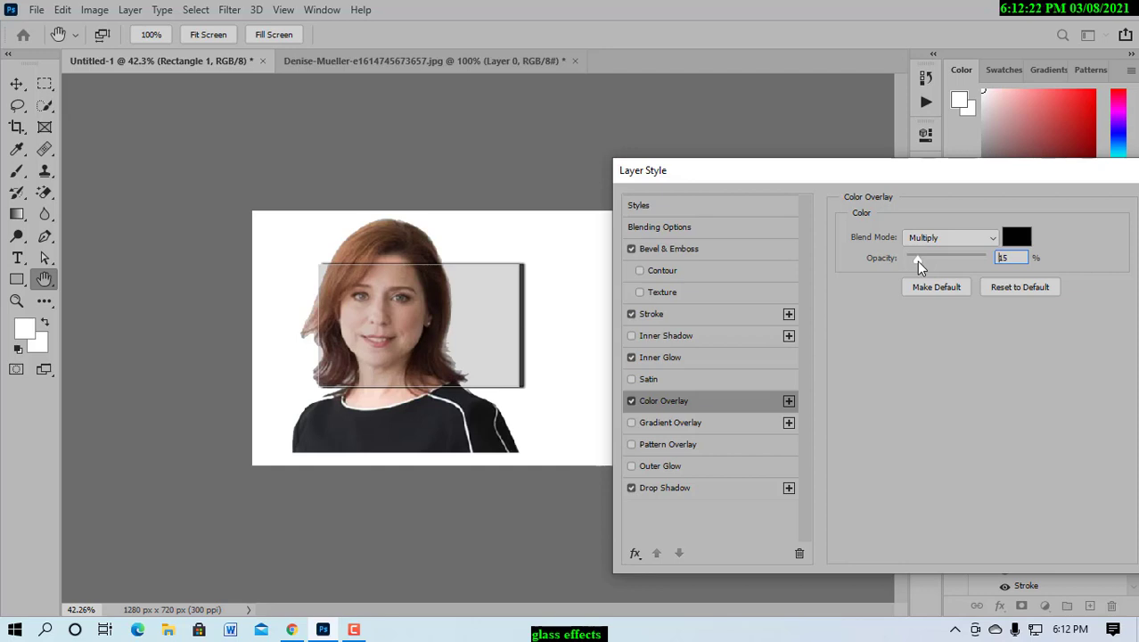
{"action": "left_click_drag", "start_coordinate": [918, 261], "coordinate": [916, 261]}
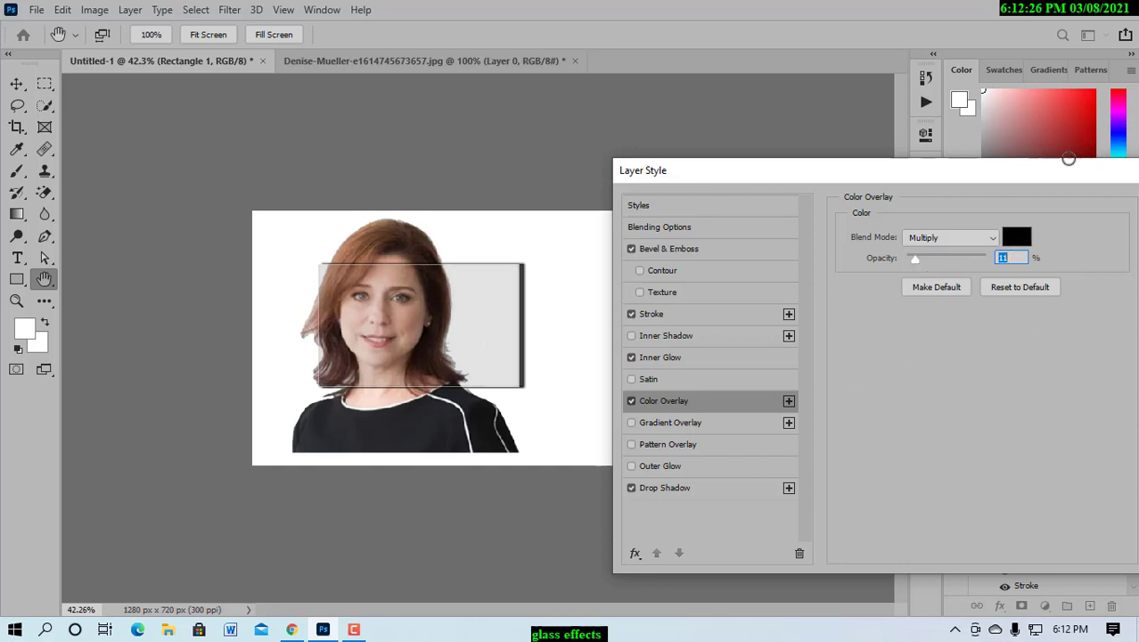
{"action": "left_click_drag", "start_coordinate": [1016, 170], "coordinate": [903, 177]}
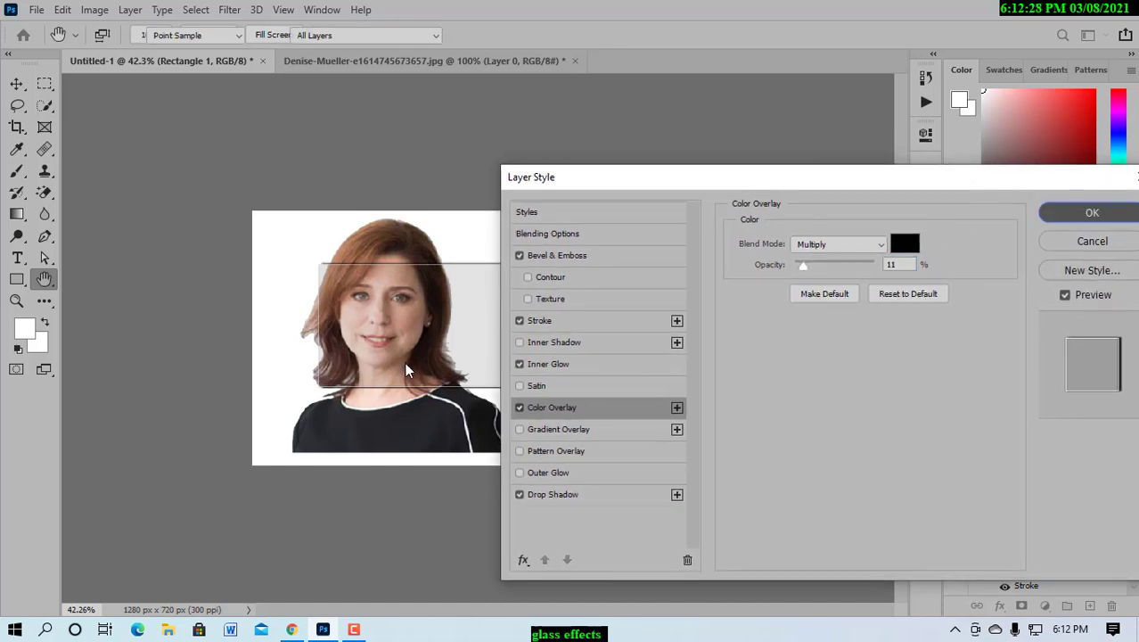
{"action": "key", "text": "Return"}
Move the woman closer to the canvas's left edge and place the glass rectangle over her shoulder near the lower edge.
{"action": "left_click_drag", "start_coordinate": [449, 347], "coordinate": [475, 328]}
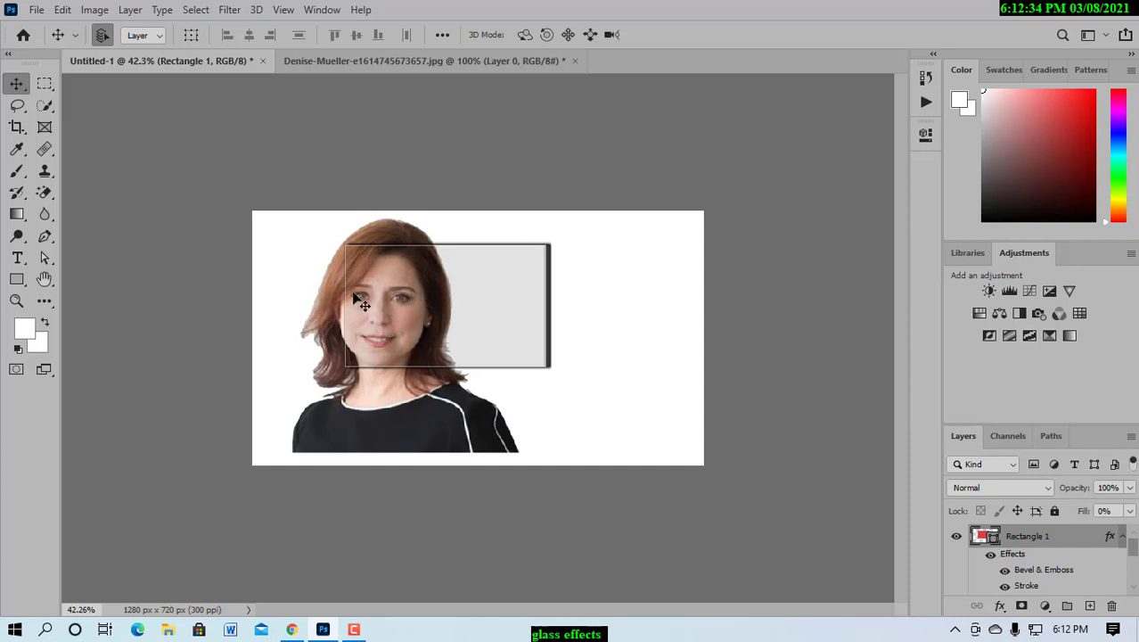
{"action": "left_click_drag", "start_coordinate": [426, 325], "coordinate": [389, 419]}
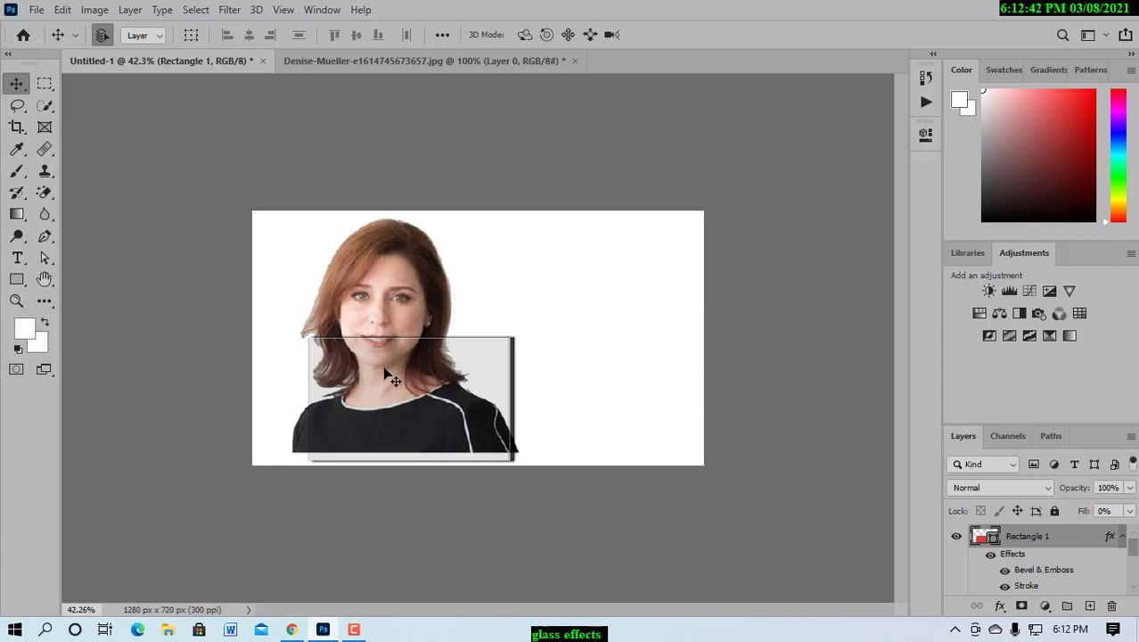
{"action": "left_click_drag", "start_coordinate": [391, 376], "coordinate": [491, 377]}
{"action": "left_click_drag", "start_coordinate": [370, 310], "coordinate": [335, 309]}
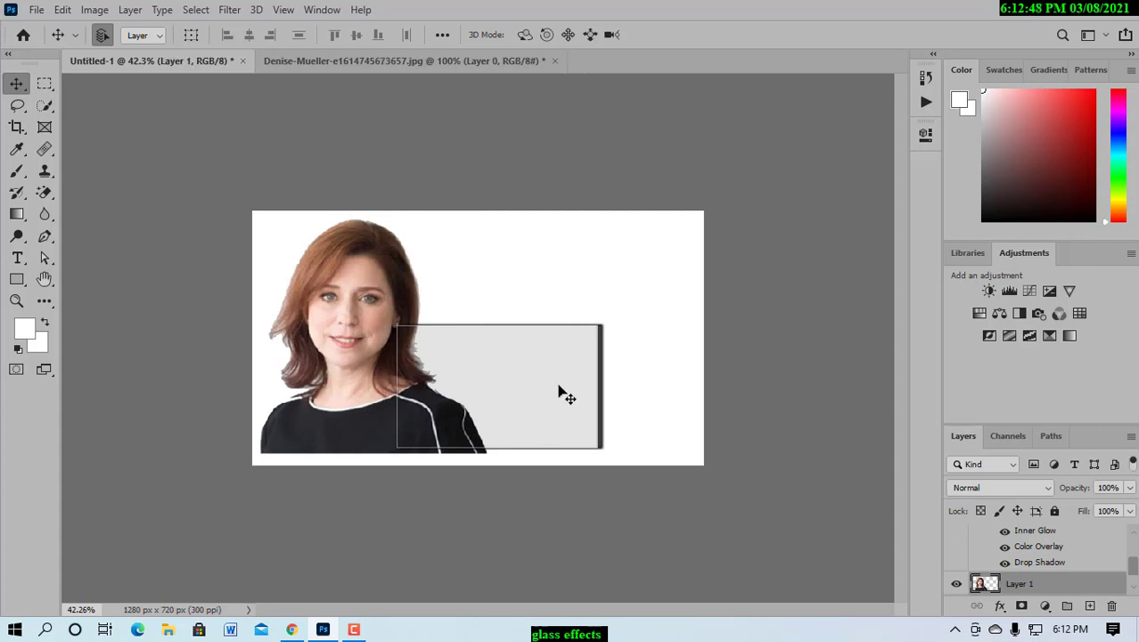
{"action": "left_click_drag", "start_coordinate": [565, 394], "coordinate": [497, 358]}
Try to add a red text layer reading "Sha" beside the woman's head.
{"action": "left_click", "coordinate": [30, 259]}
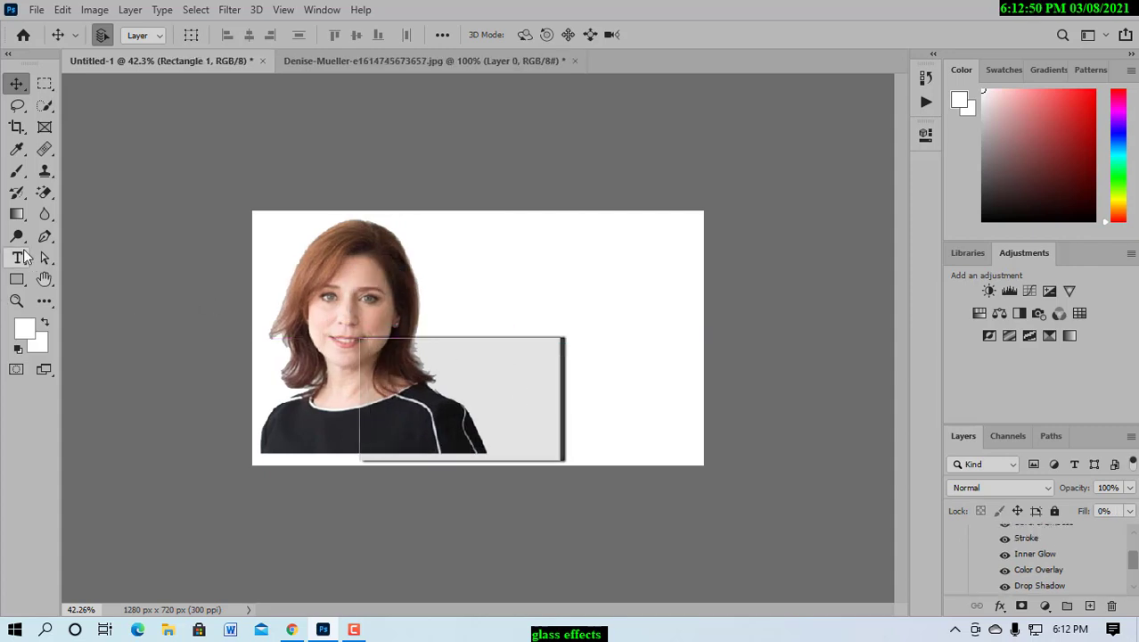
{"action": "left_click", "coordinate": [90, 254]}
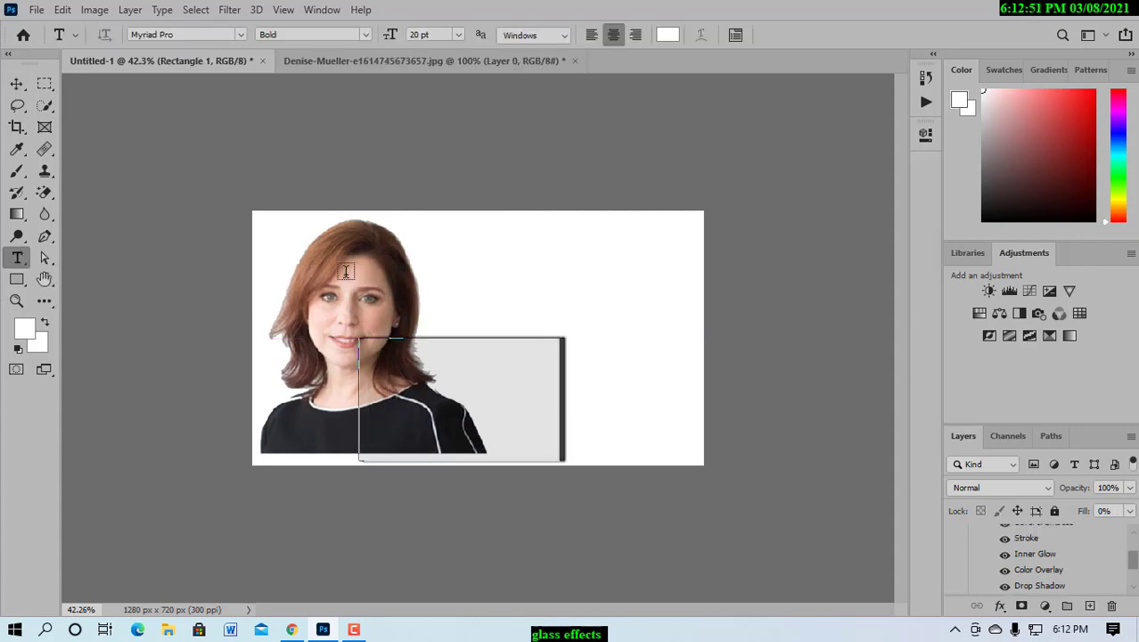
{"action": "left_click", "coordinate": [483, 265]}
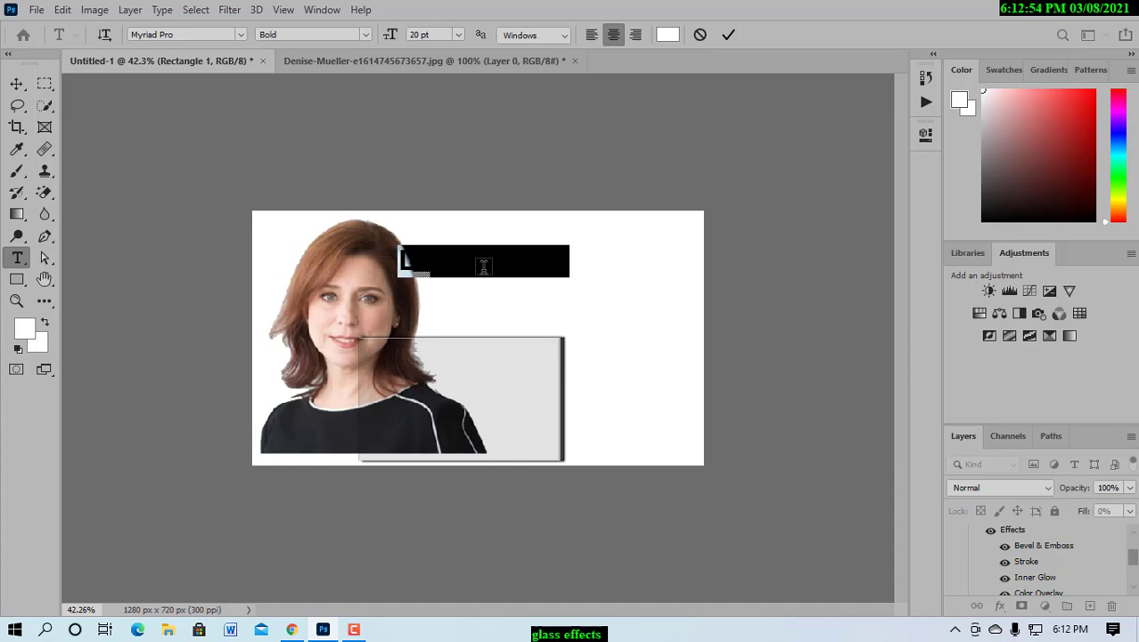
{"action": "type", "text": "The"}
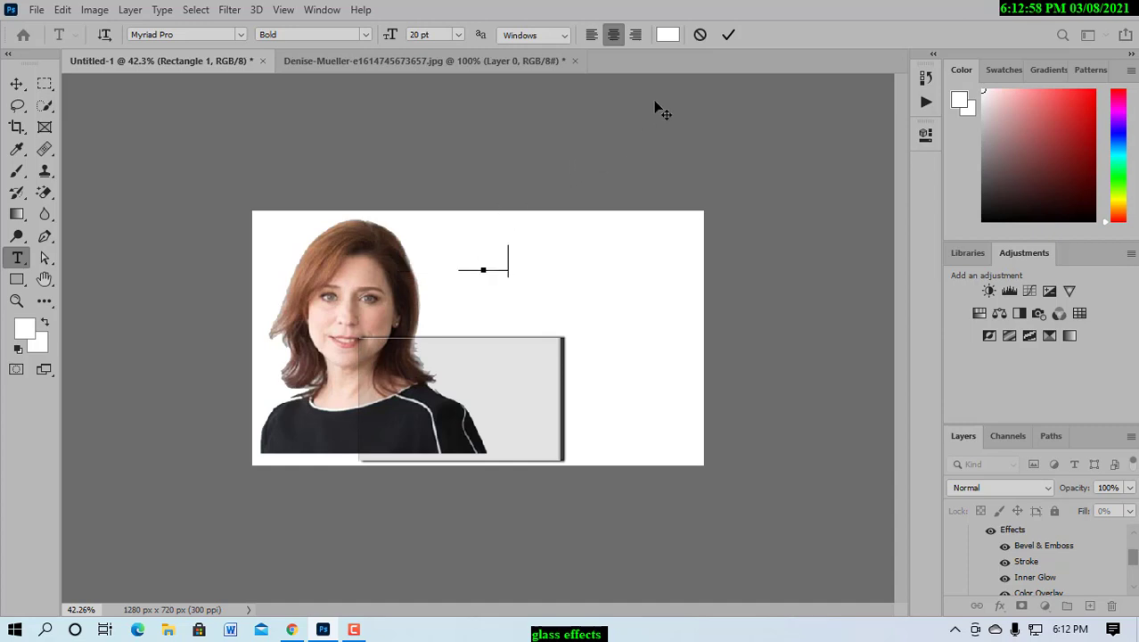
{"action": "left_click", "coordinate": [666, 36]}
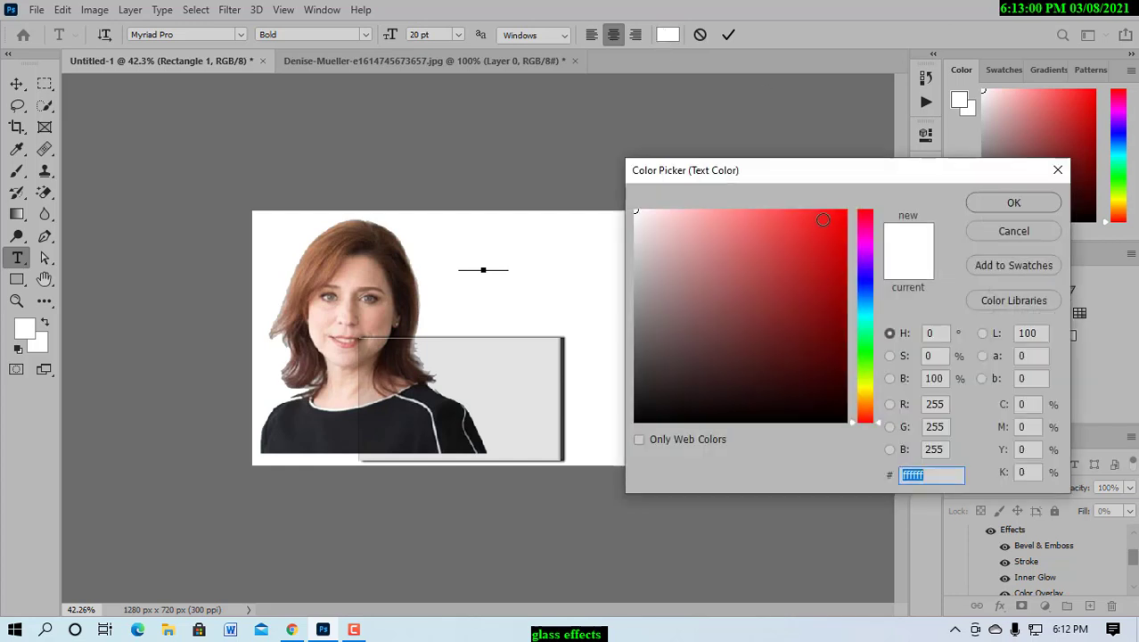
{"action": "type", "text": "ff1515"}
{"action": "left_click", "coordinate": [1013, 201]}
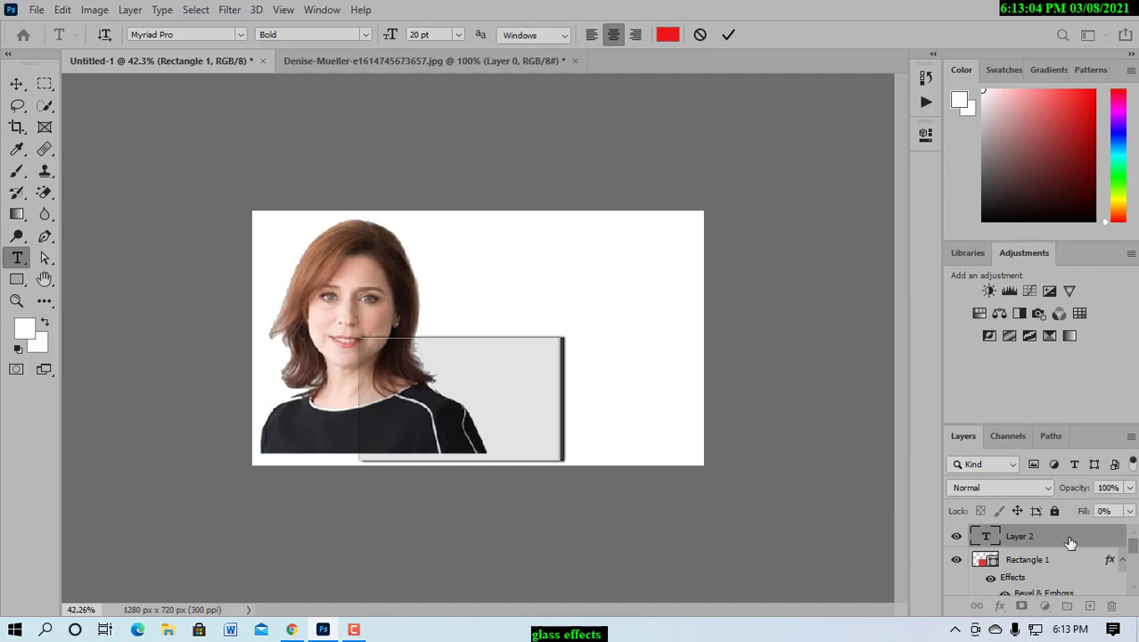
{"action": "type", "text": "Sha"}
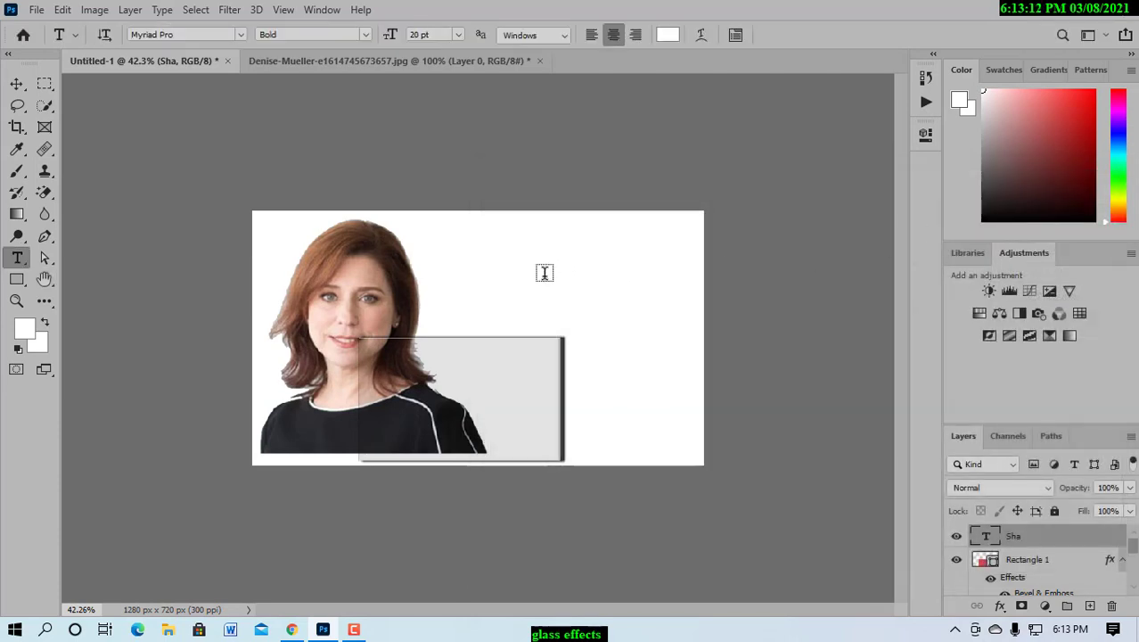
Add a text layer reading "shahin Edits" beside the woman's head, coloured red ff0000.
{"action": "left_click", "coordinate": [516, 270]}
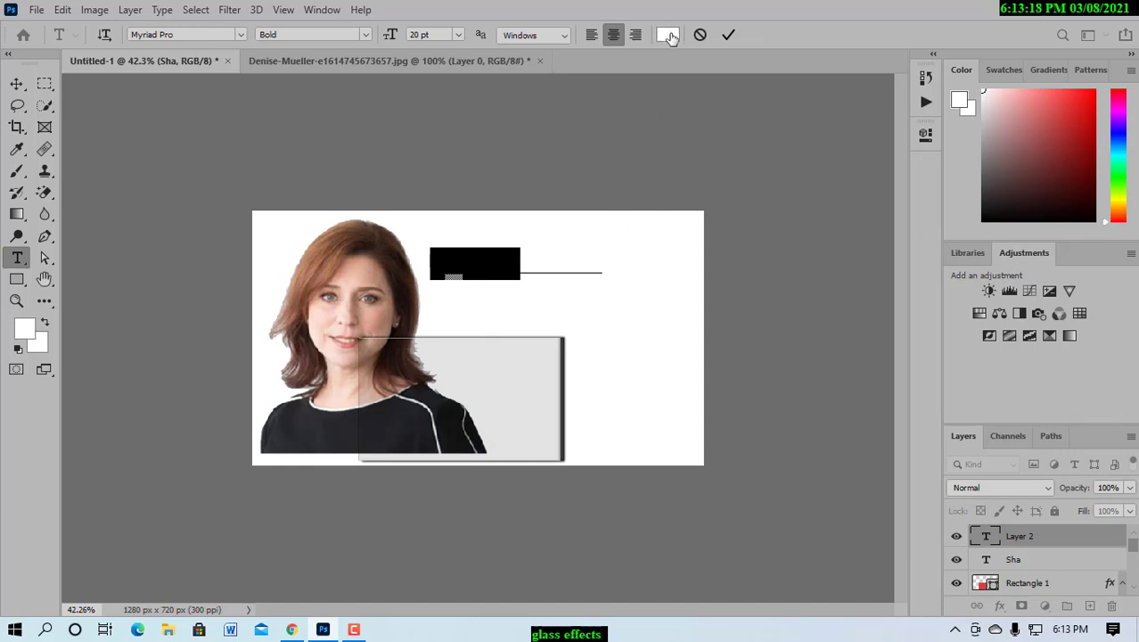
{"action": "left_click", "coordinate": [670, 35]}
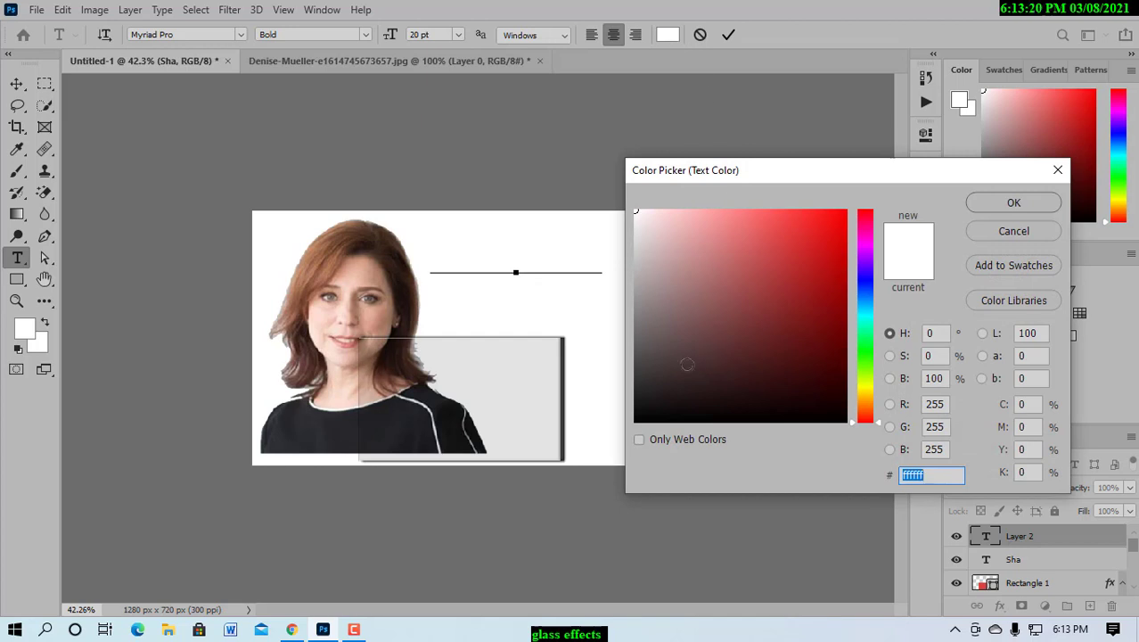
{"action": "left_click", "coordinate": [667, 376]}
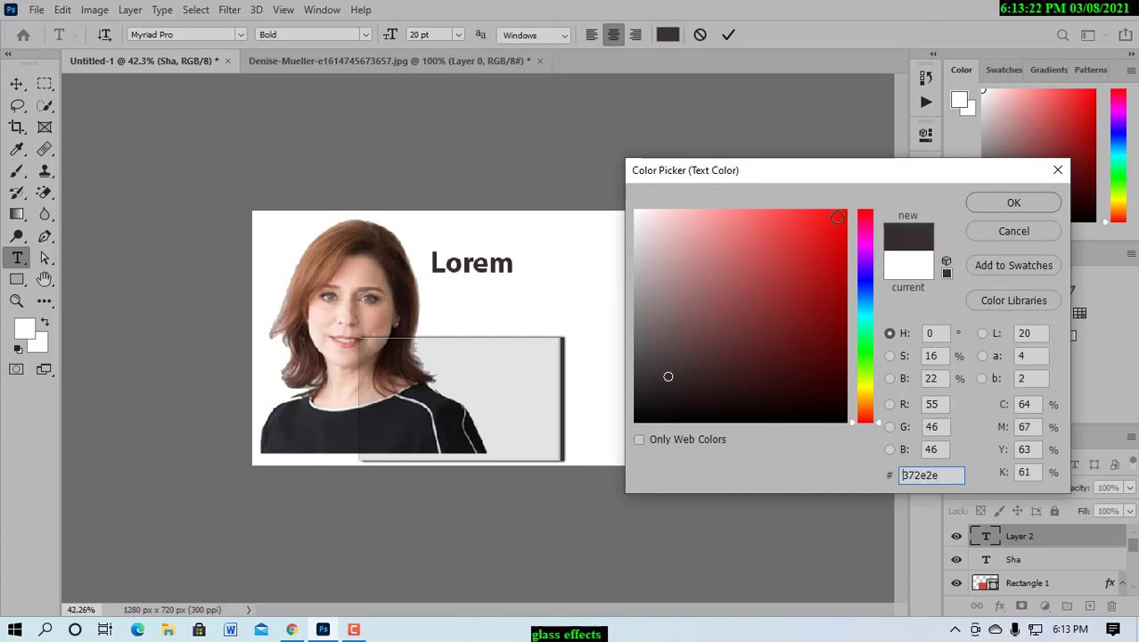
{"action": "type", "text": "ff0000"}
{"action": "left_click", "coordinate": [1013, 202]}
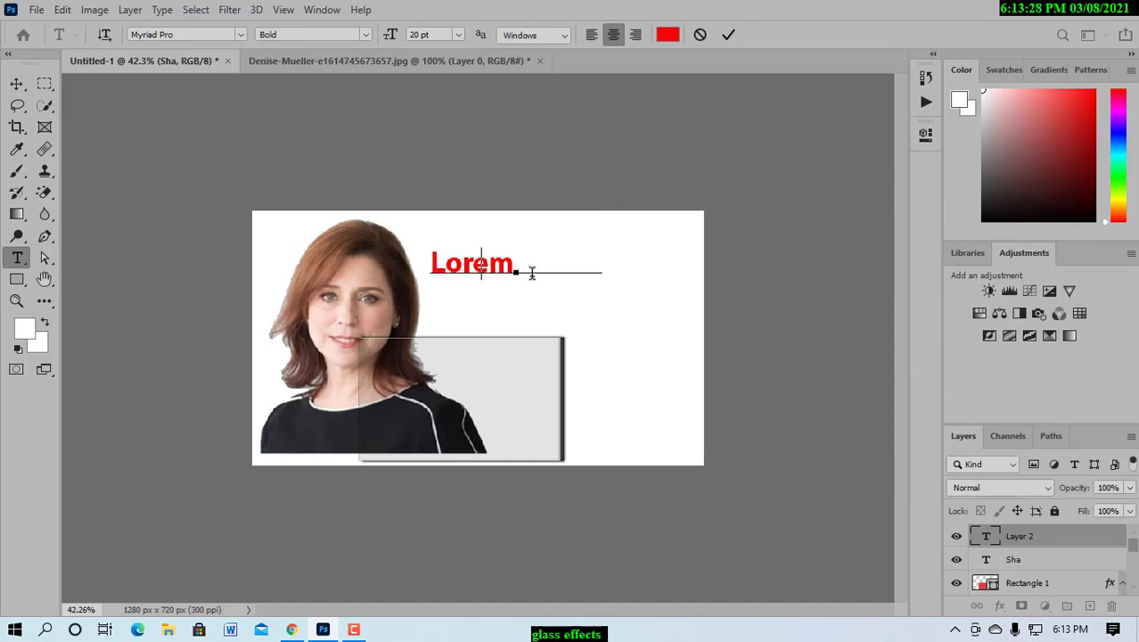
{"action": "type", "text": "shahin"}
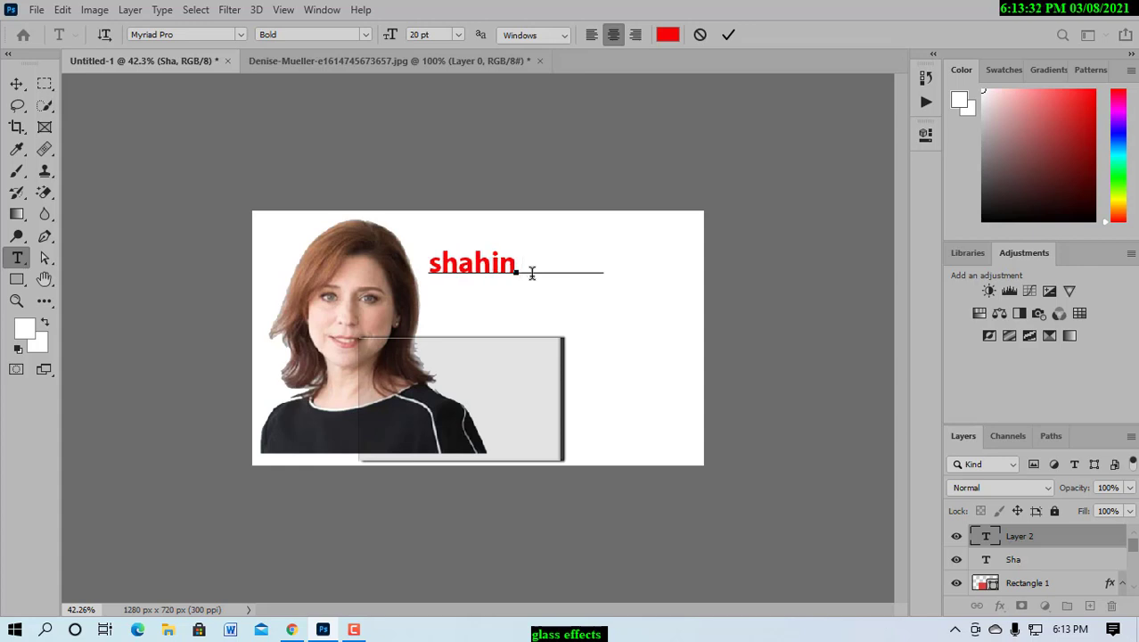
{"action": "type", "text": " Edits"}
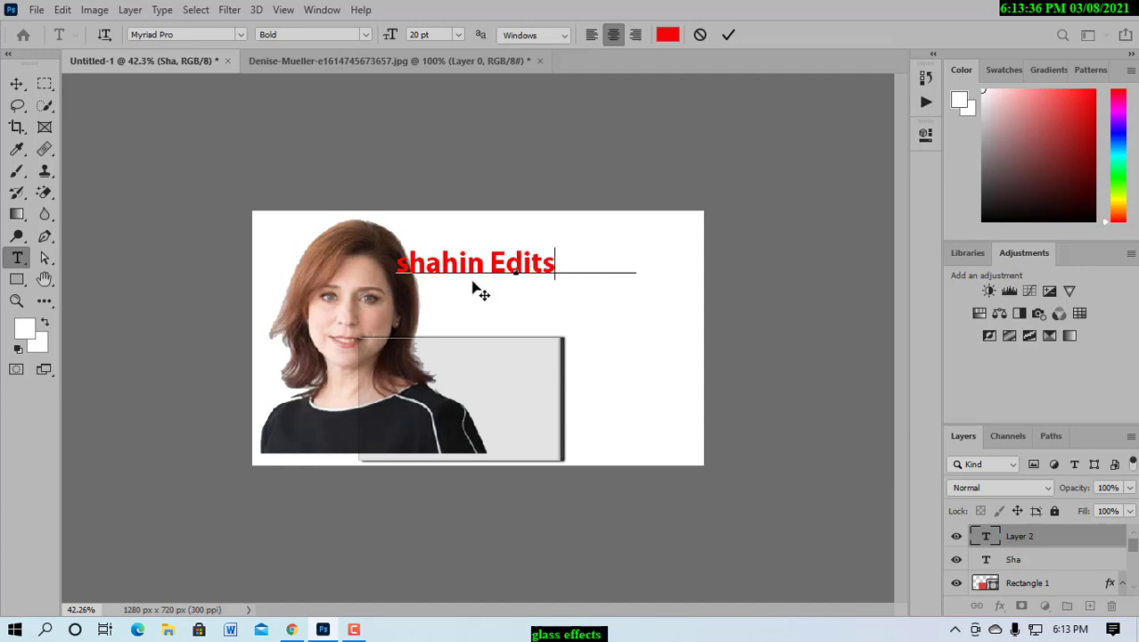
Move the "shahin Edits" text to the right, clear of the woman's hair, and delete the Sha text layer.
{"action": "left_click", "coordinate": [16, 83]}
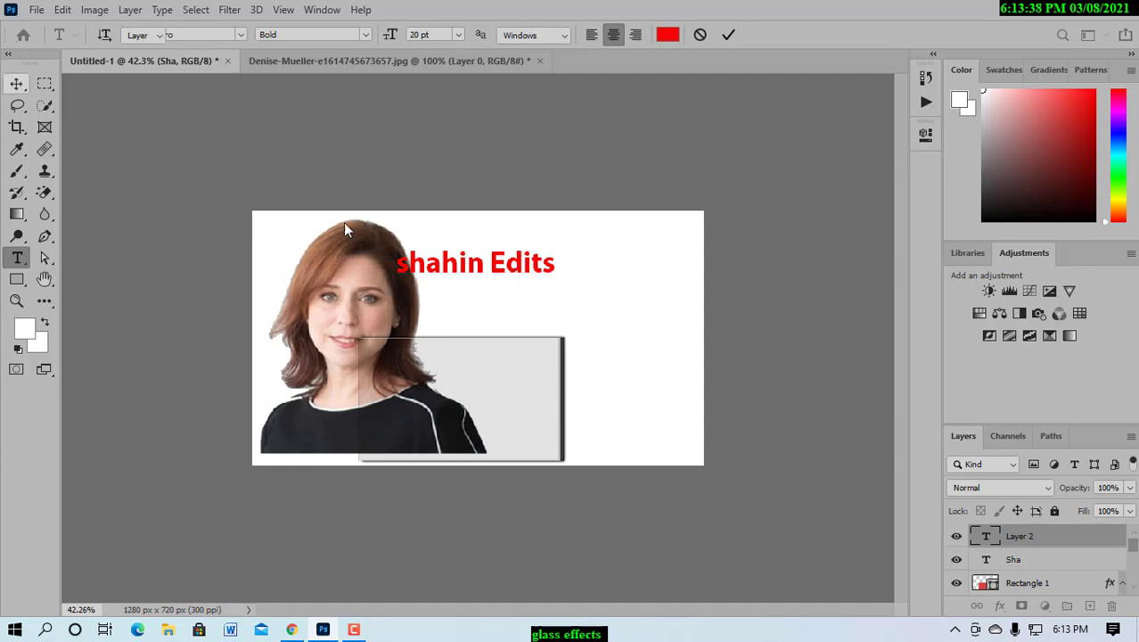
{"action": "left_click_drag", "start_coordinate": [478, 277], "coordinate": [522, 281]}
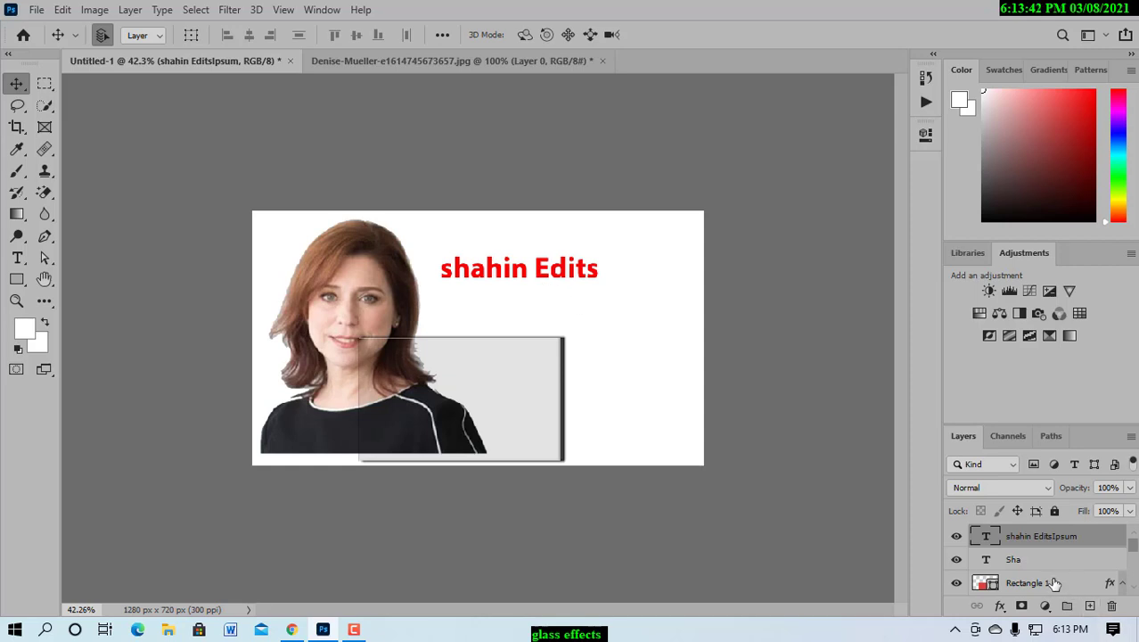
{"action": "left_click_drag", "start_coordinate": [1078, 558], "coordinate": [1111, 605]}
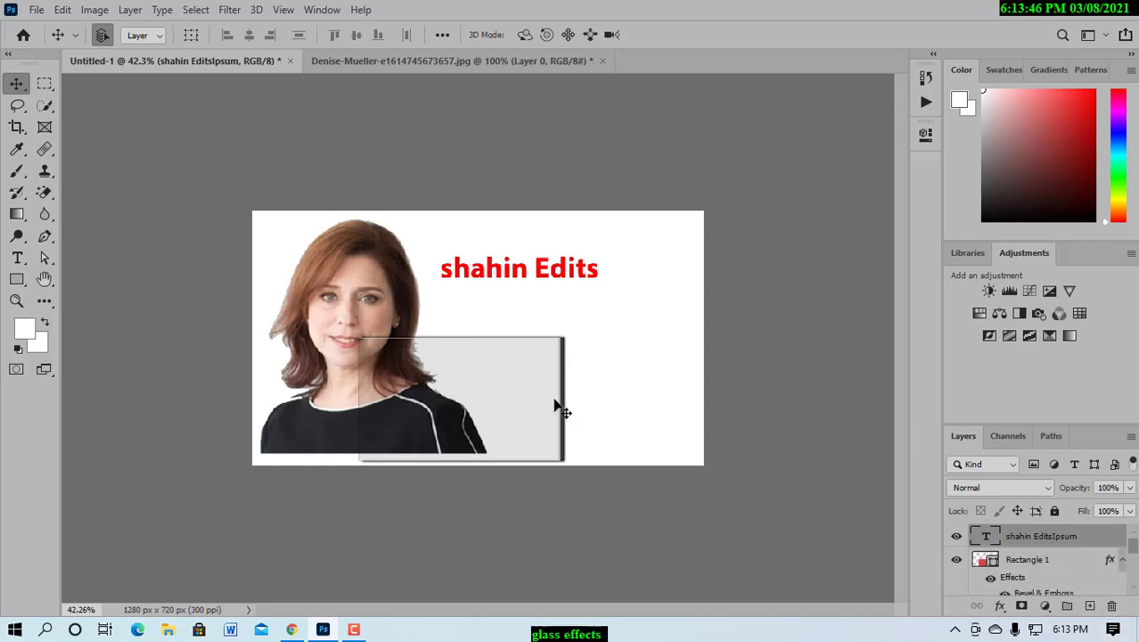
{"action": "double_click", "coordinate": [1097, 541]}
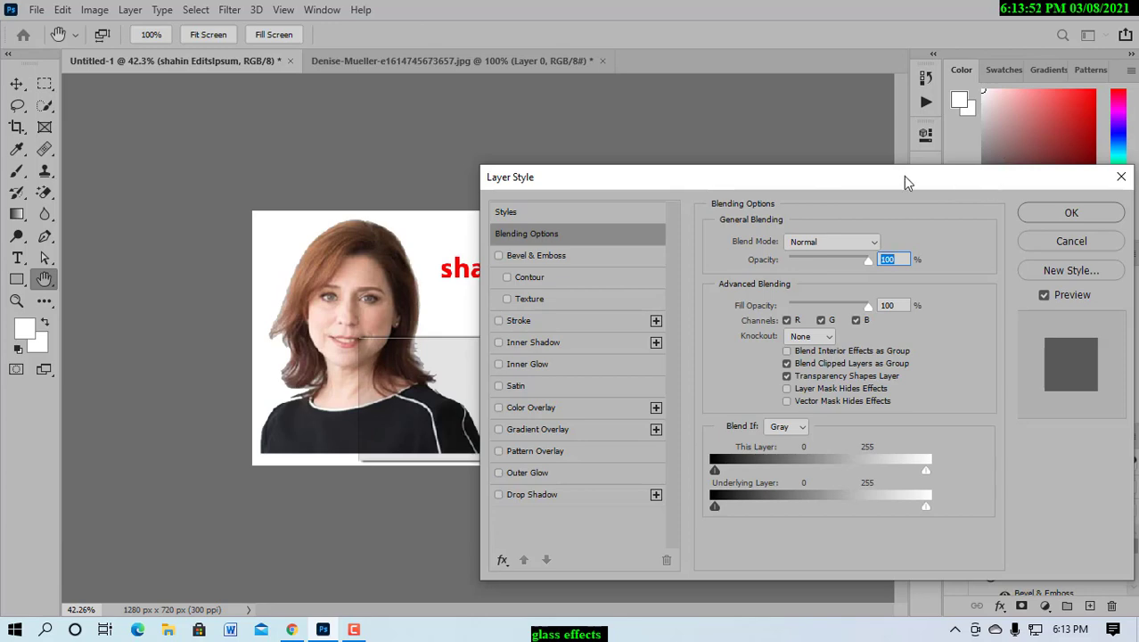
{"action": "left_click_drag", "start_coordinate": [903, 176], "coordinate": [654, 183]}
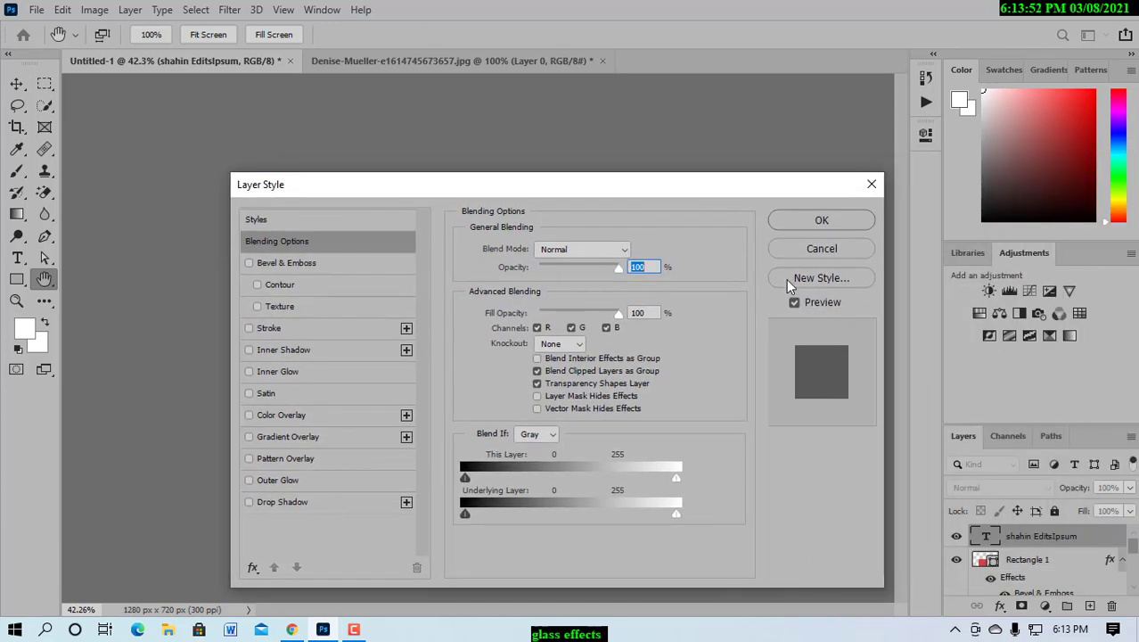
{"action": "left_click", "coordinate": [869, 188]}
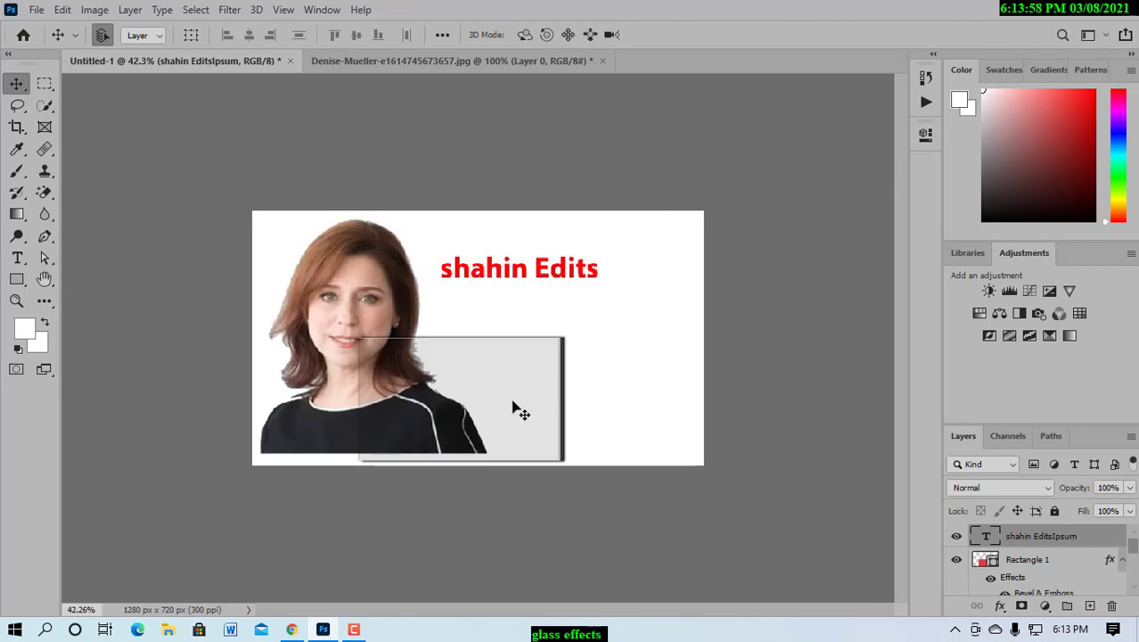
Move the glass rectangle left over the woman's chin and chest, and shift the "shahin Edits" text further right.
{"action": "left_click_drag", "start_coordinate": [504, 402], "coordinate": [426, 390]}
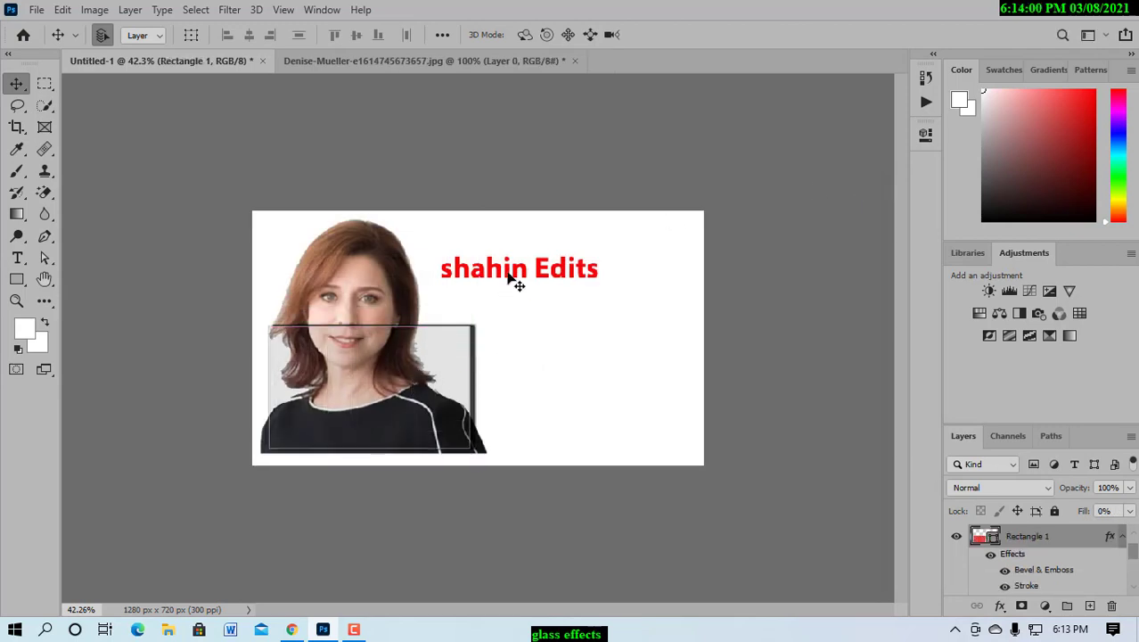
{"action": "left_click_drag", "start_coordinate": [521, 267], "coordinate": [570, 270]}
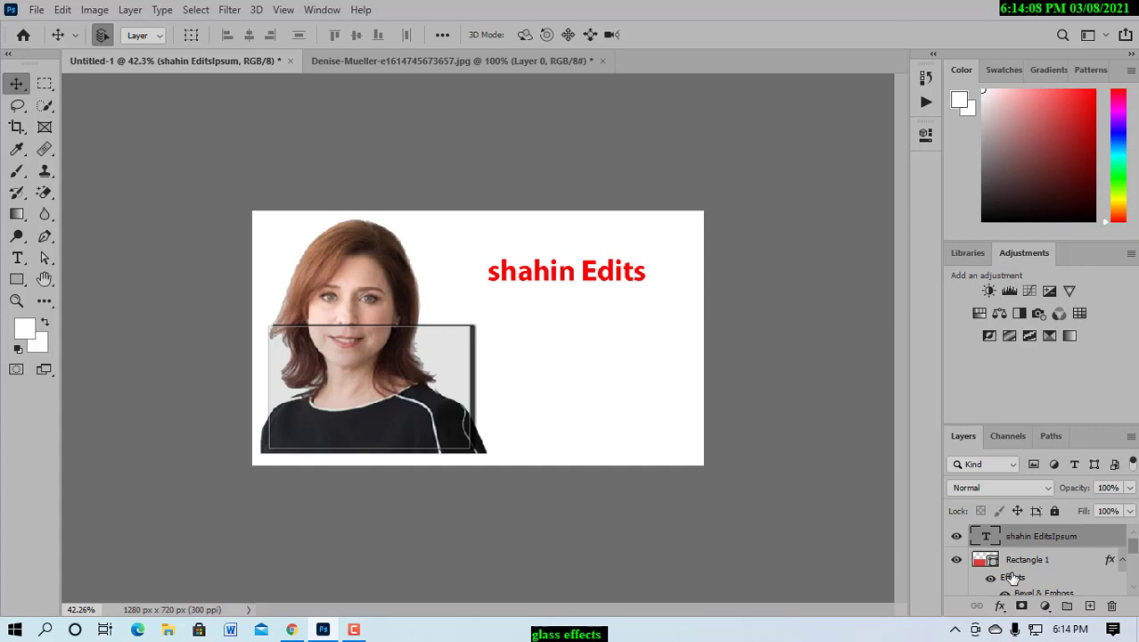
Copy the layer effects of Rectangle 1 onto the "shahin Edits" text layer.
{"action": "left_click_drag", "start_coordinate": [1011, 577], "coordinate": [1064, 547]}
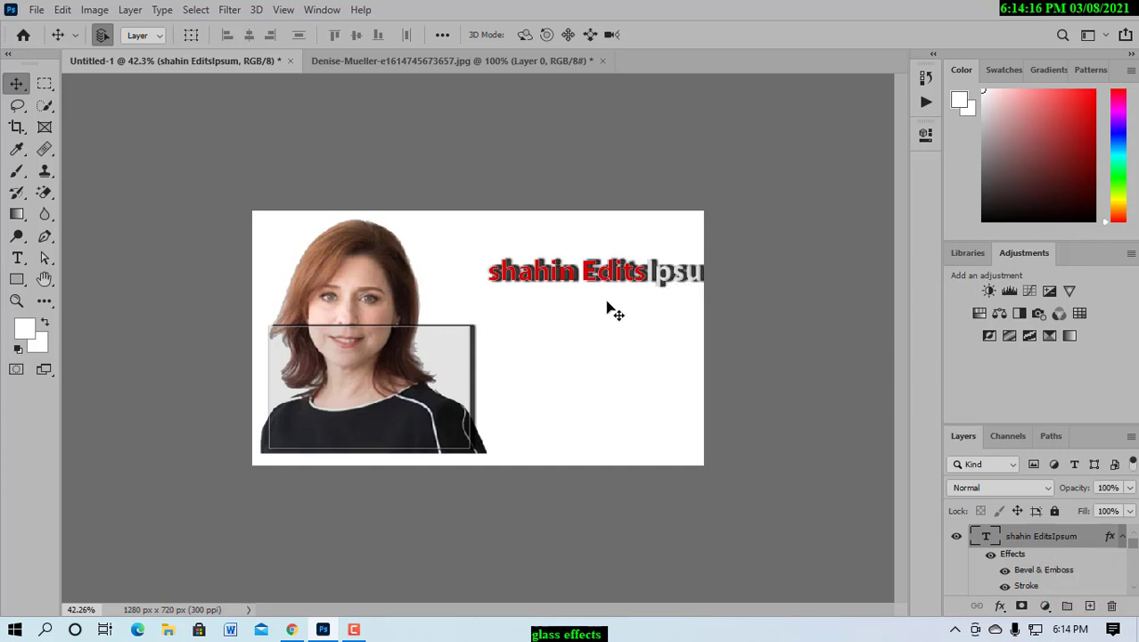
Set the text layer's fill to 0% and reposition the text fully inside the canvas, near the upper edge beside the woman's head.
{"action": "left_click_drag", "start_coordinate": [671, 290], "coordinate": [640, 296]}
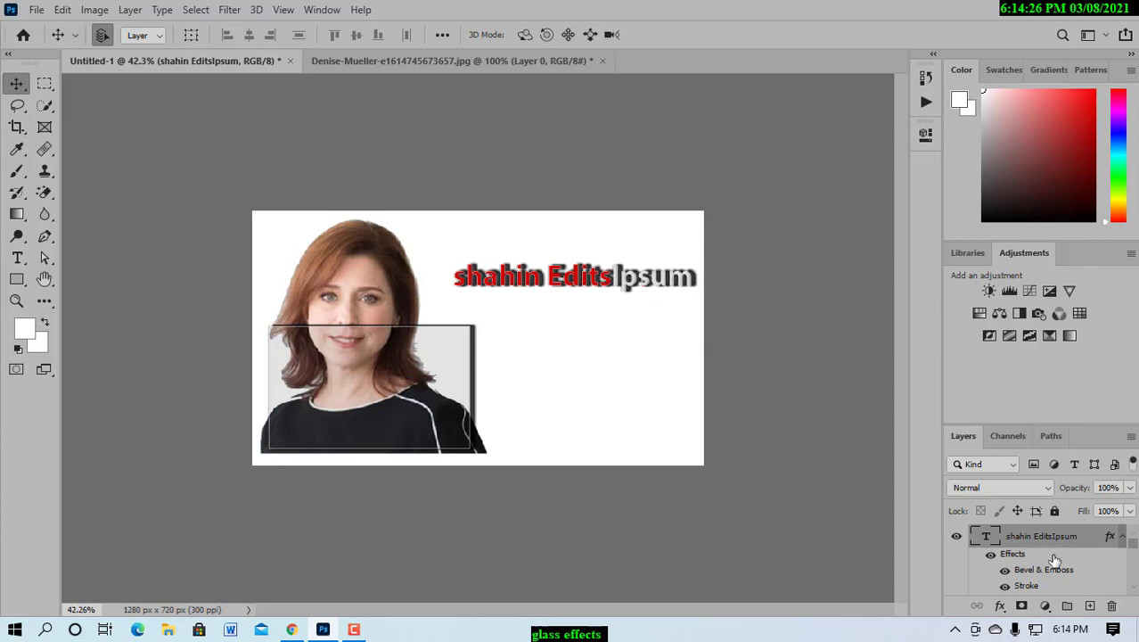
{"action": "left_click", "coordinate": [1130, 512]}
{"action": "left_click_drag", "start_coordinate": [1130, 532], "coordinate": [1035, 538]}
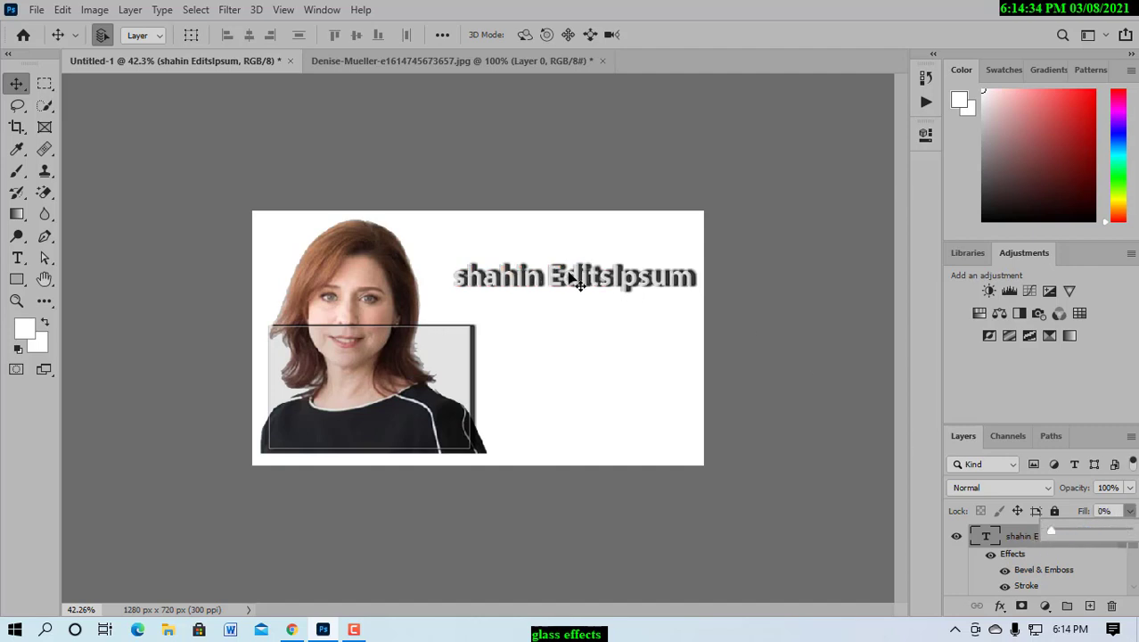
{"action": "left_click_drag", "start_coordinate": [602, 293], "coordinate": [577, 270]}
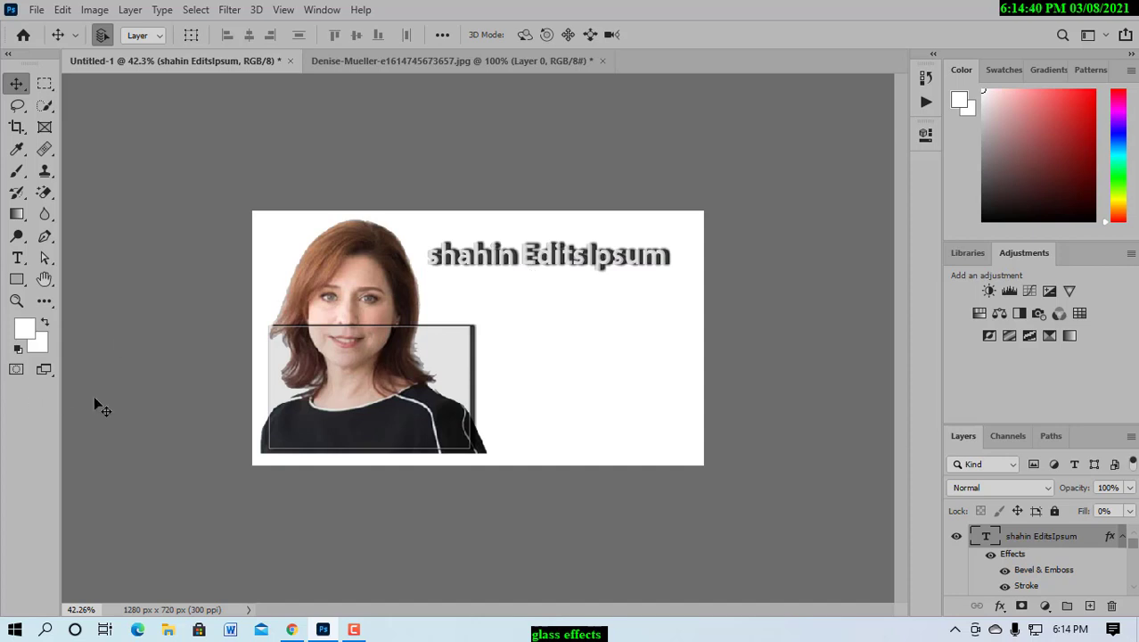
Draw a circle about 328 px in diameter below the text and fill it with a recently used bright red.
{"action": "left_click", "coordinate": [17, 279]}
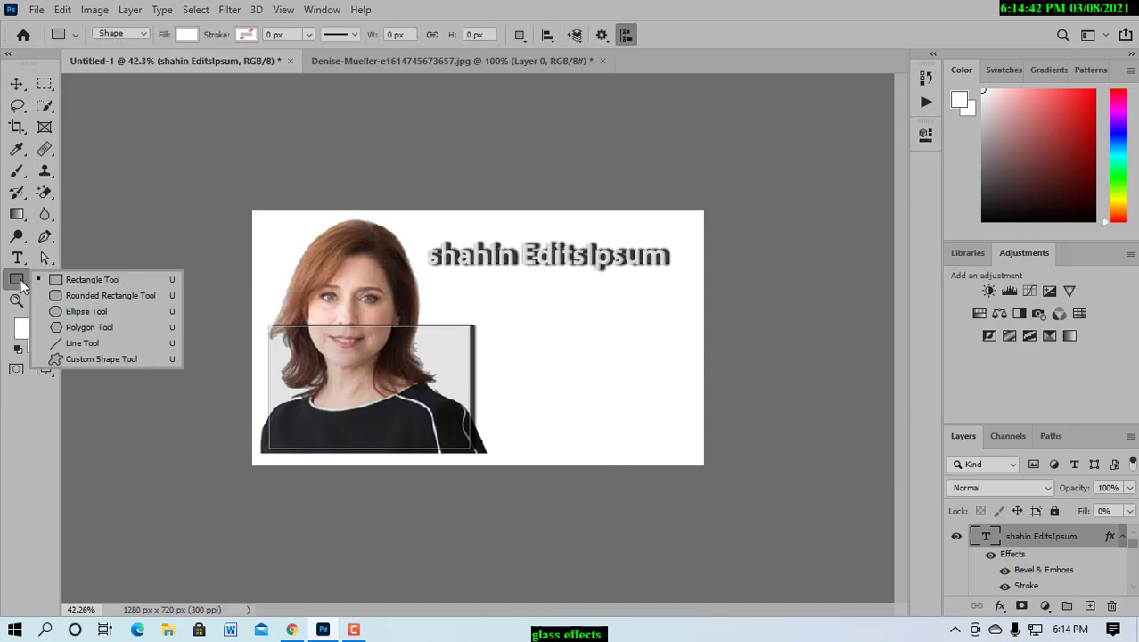
{"action": "left_click", "coordinate": [79, 309]}
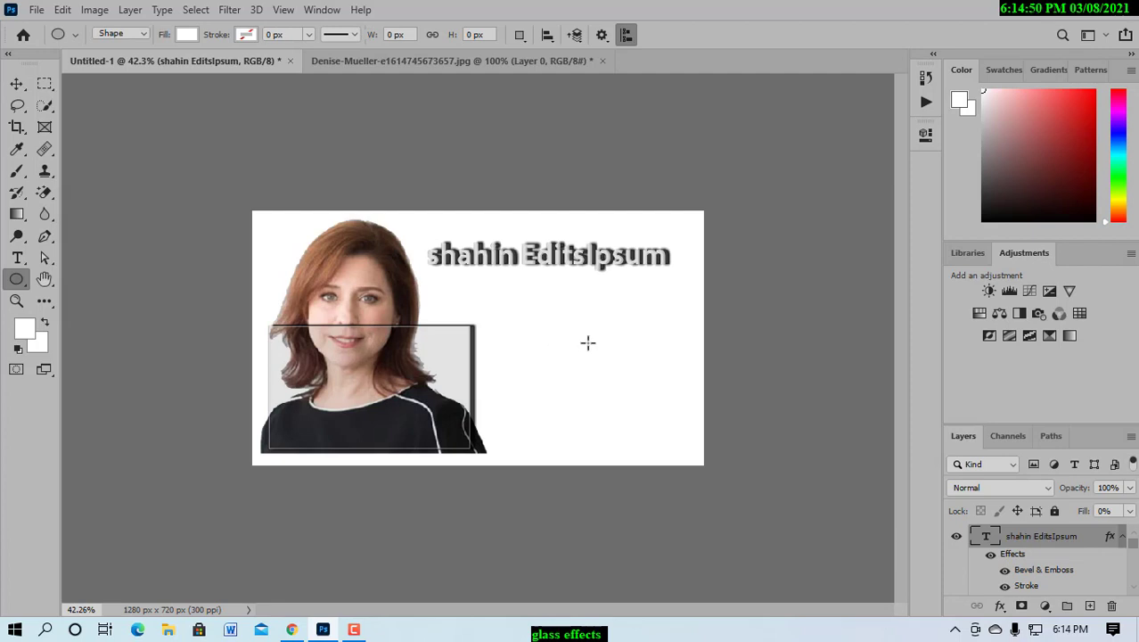
{"action": "left_click_drag", "start_coordinate": [549, 299], "coordinate": [668, 415]}
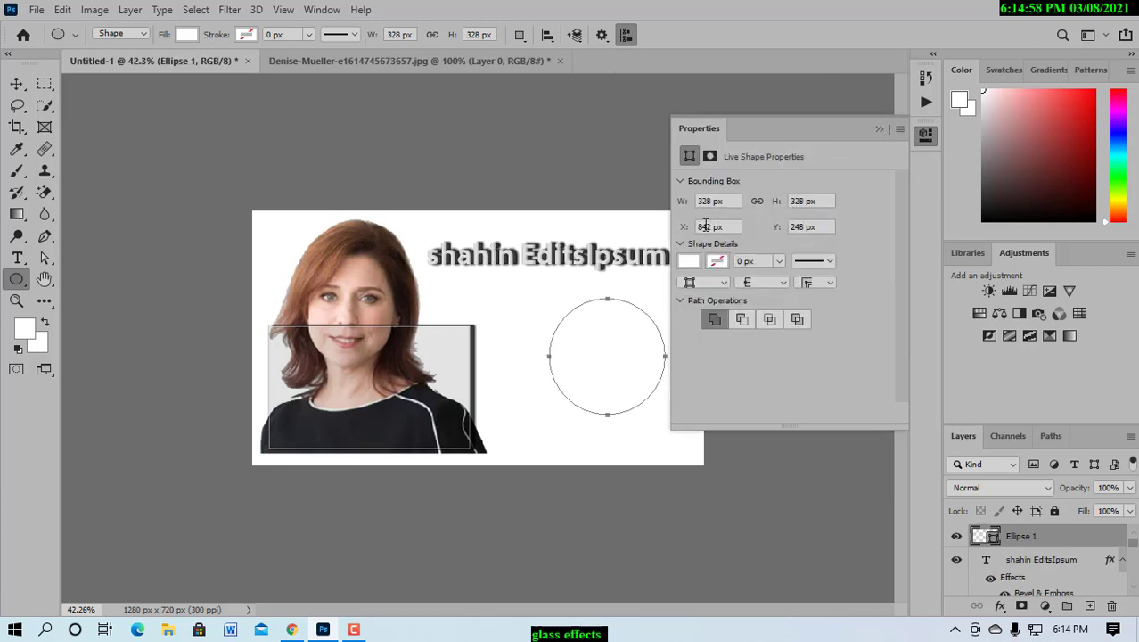
{"action": "left_click", "coordinate": [691, 263]}
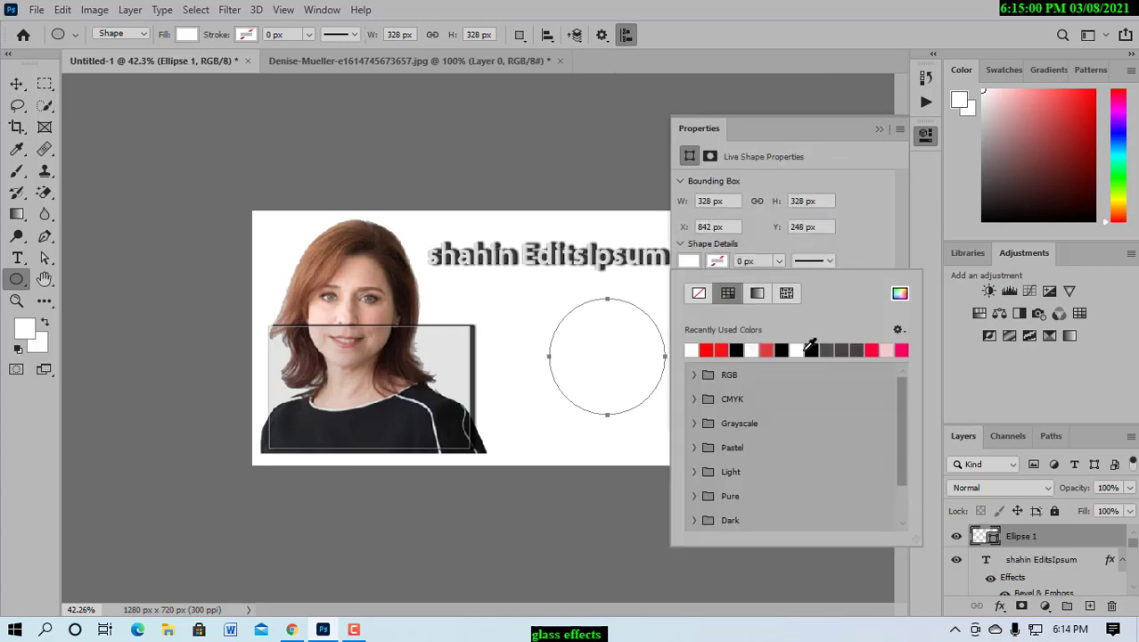
{"action": "left_click", "coordinate": [722, 349]}
{"action": "left_click", "coordinate": [878, 131]}
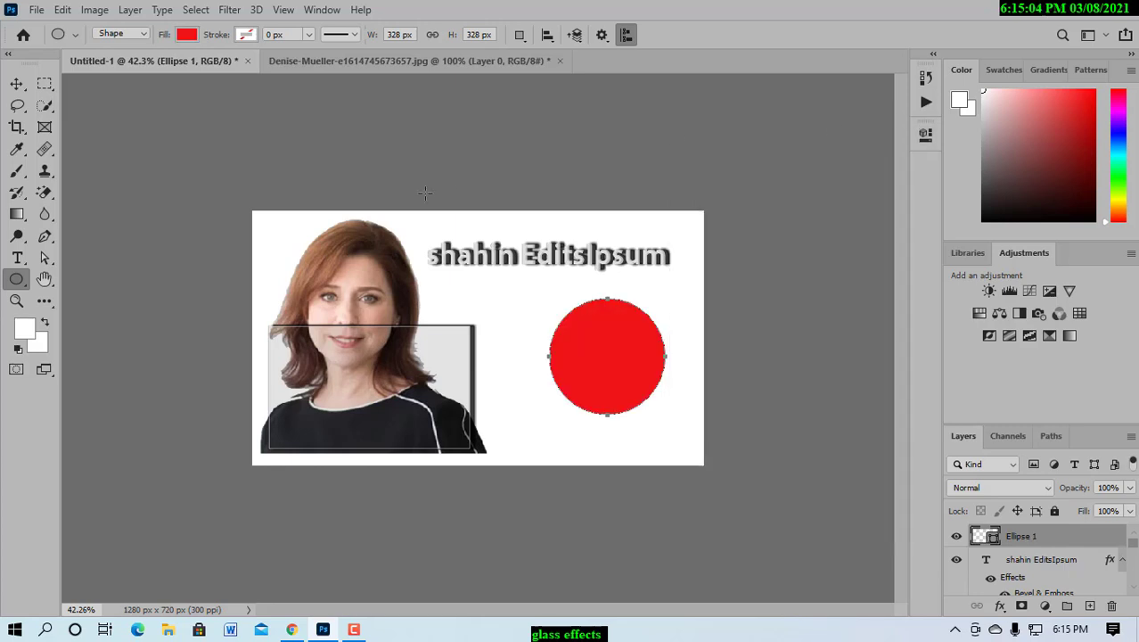
Move the text layer's effects onto the red circle's layer as a copy, leaving the text styled.
{"action": "left_click", "coordinate": [16, 83]}
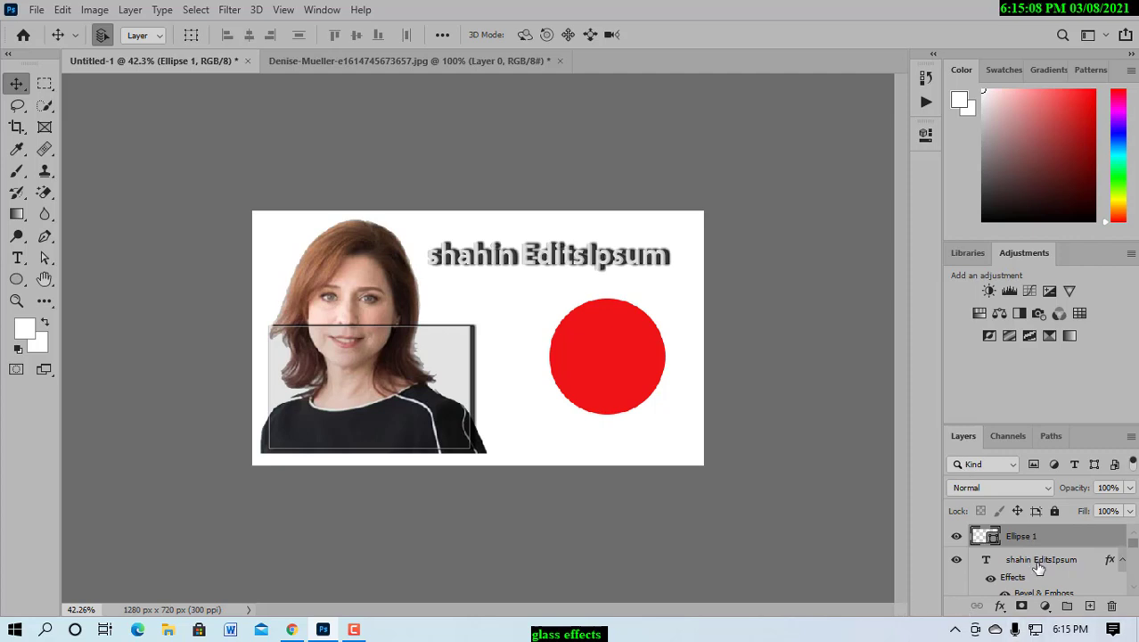
{"action": "scroll", "coordinate": [1038, 567], "scroll_direction": "down", "scroll_amount": 1}
{"action": "scroll", "coordinate": [1037, 562], "scroll_direction": "up", "scroll_amount": 1}
{"action": "left_click_drag", "start_coordinate": [1017, 576], "coordinate": [1051, 545]}
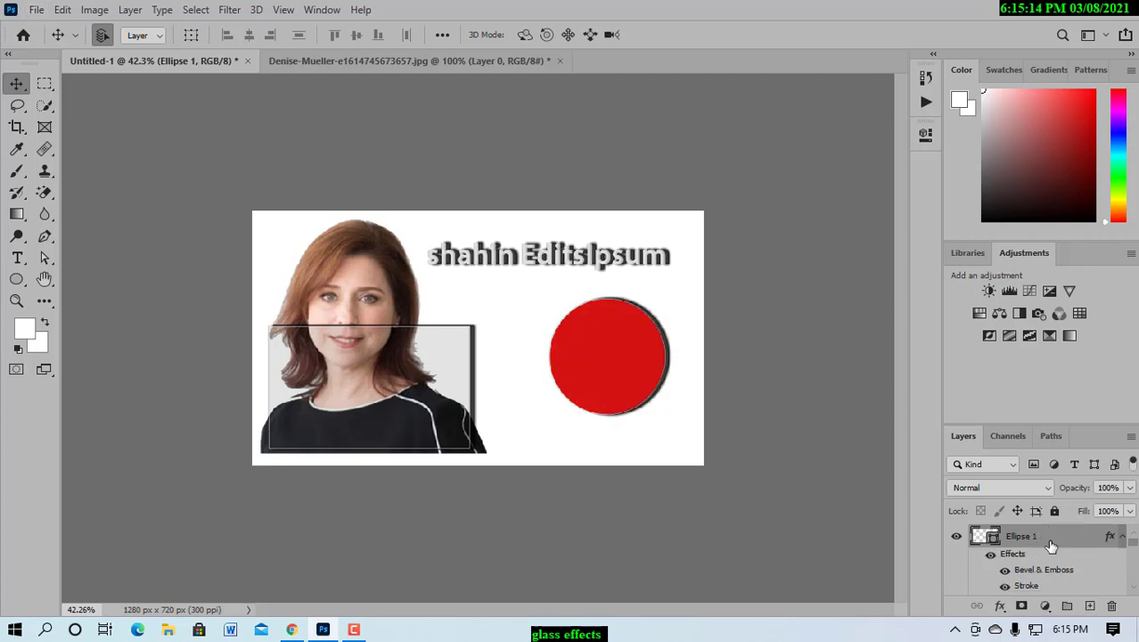
Set the circle layer's fill to 0% and shift the glass circle slightly left beneath the text.
{"action": "left_click", "coordinate": [1131, 511]}
{"action": "left_click_drag", "start_coordinate": [1123, 531], "coordinate": [986, 530]}
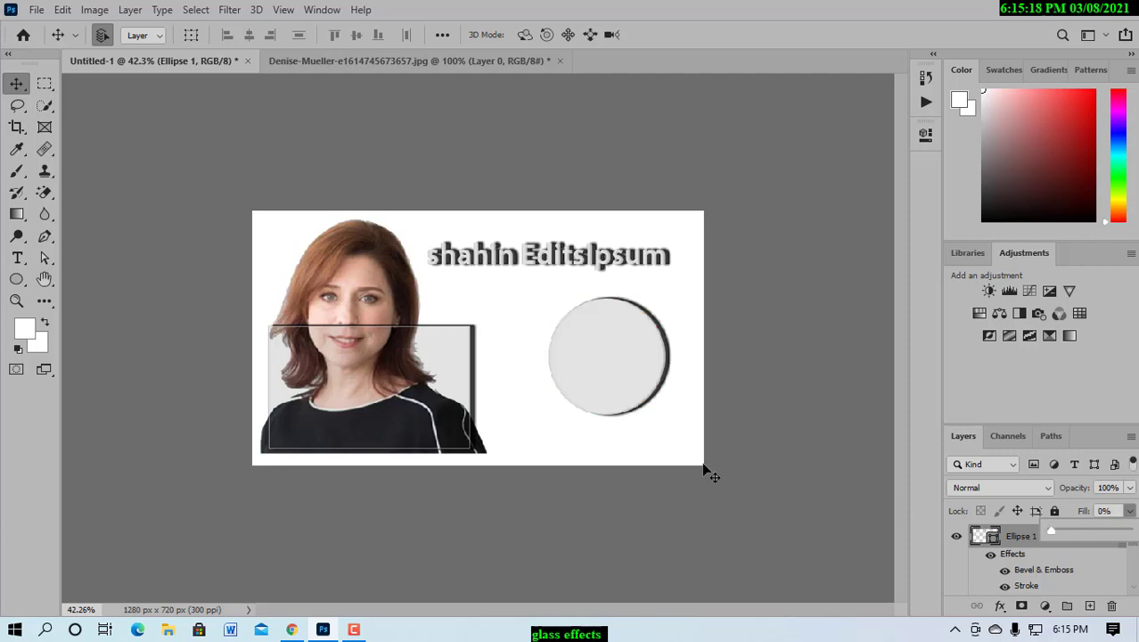
{"action": "left_click_drag", "start_coordinate": [595, 384], "coordinate": [578, 360]}
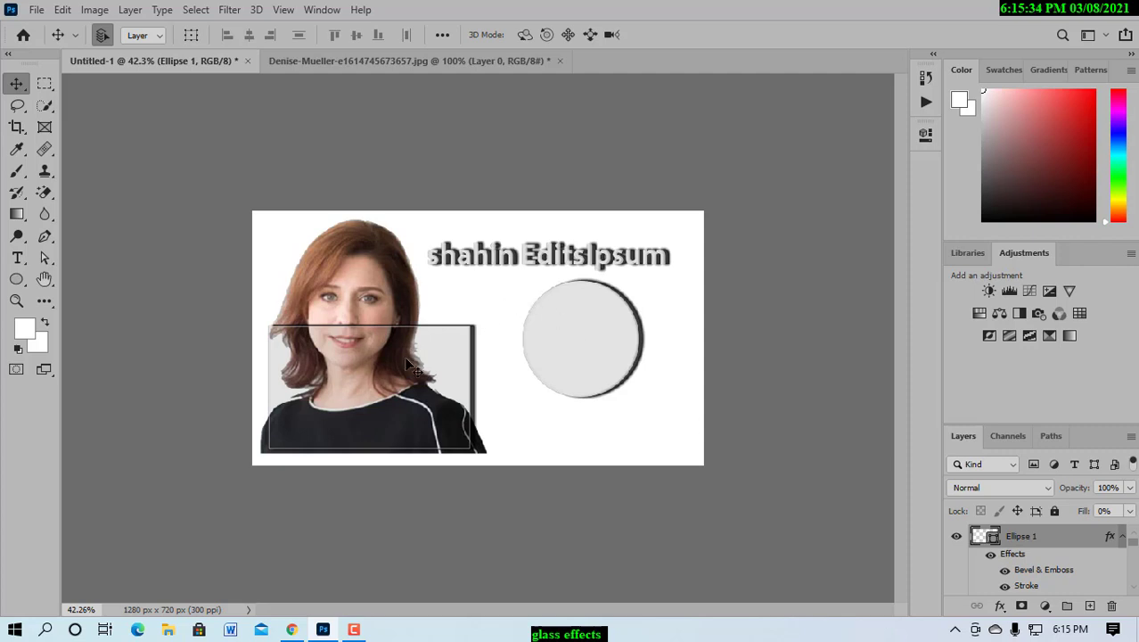
{"action": "left_click_drag", "start_coordinate": [564, 362], "coordinate": [573, 381]}
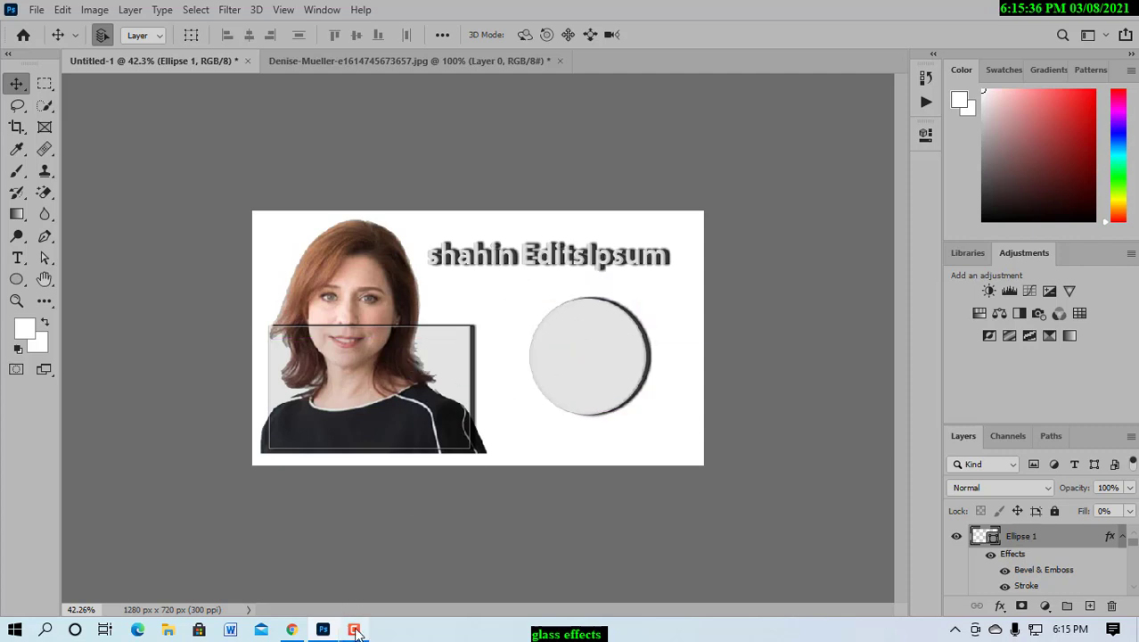
{"action": "mouse_move", "coordinate": [355, 629]}
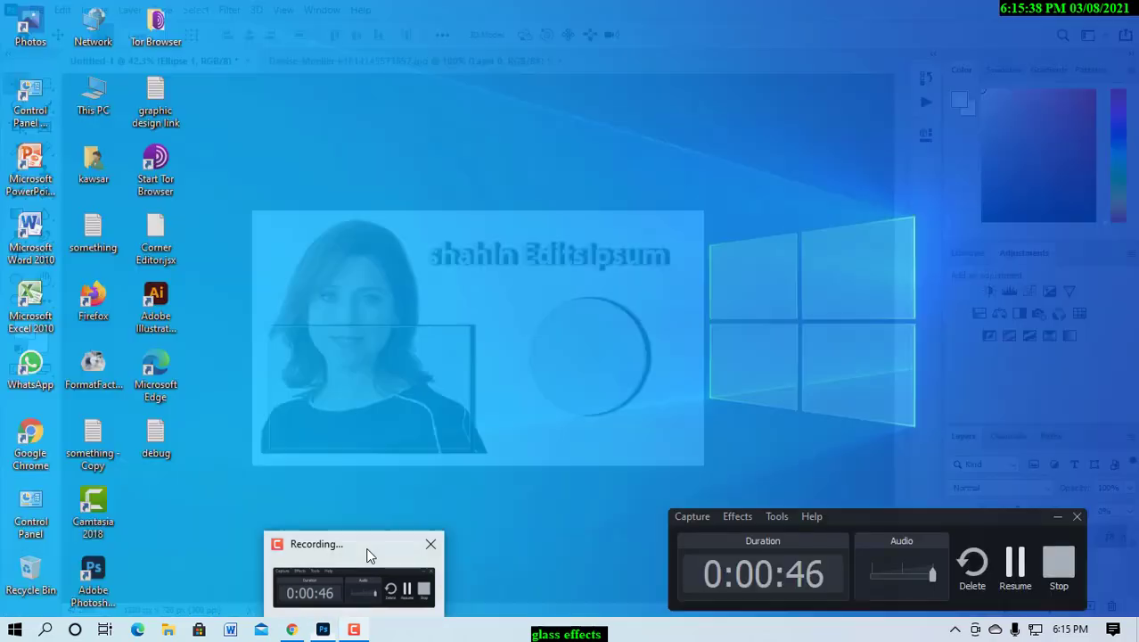
{"action": "left_click", "coordinate": [369, 548]}
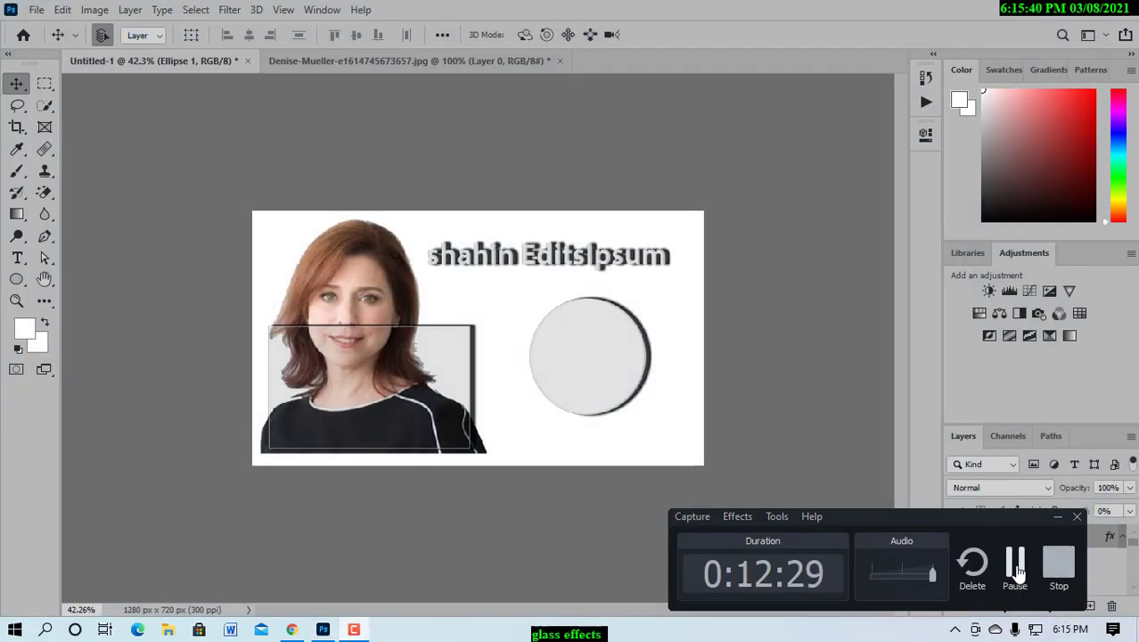